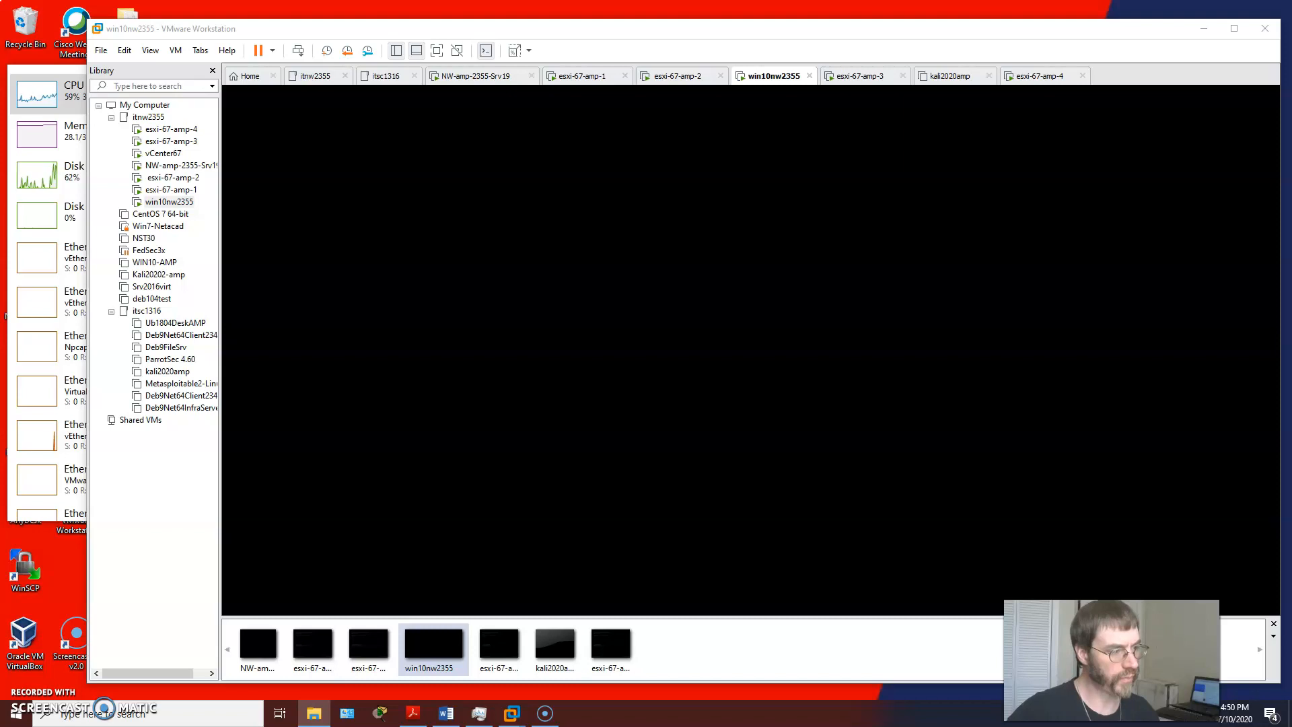
Examine the virtual disk files in the esxi-67-amp-3 and esxi-67-amp-4 virtual machine folders.
left_click_drag(381, 179, 422, 128)
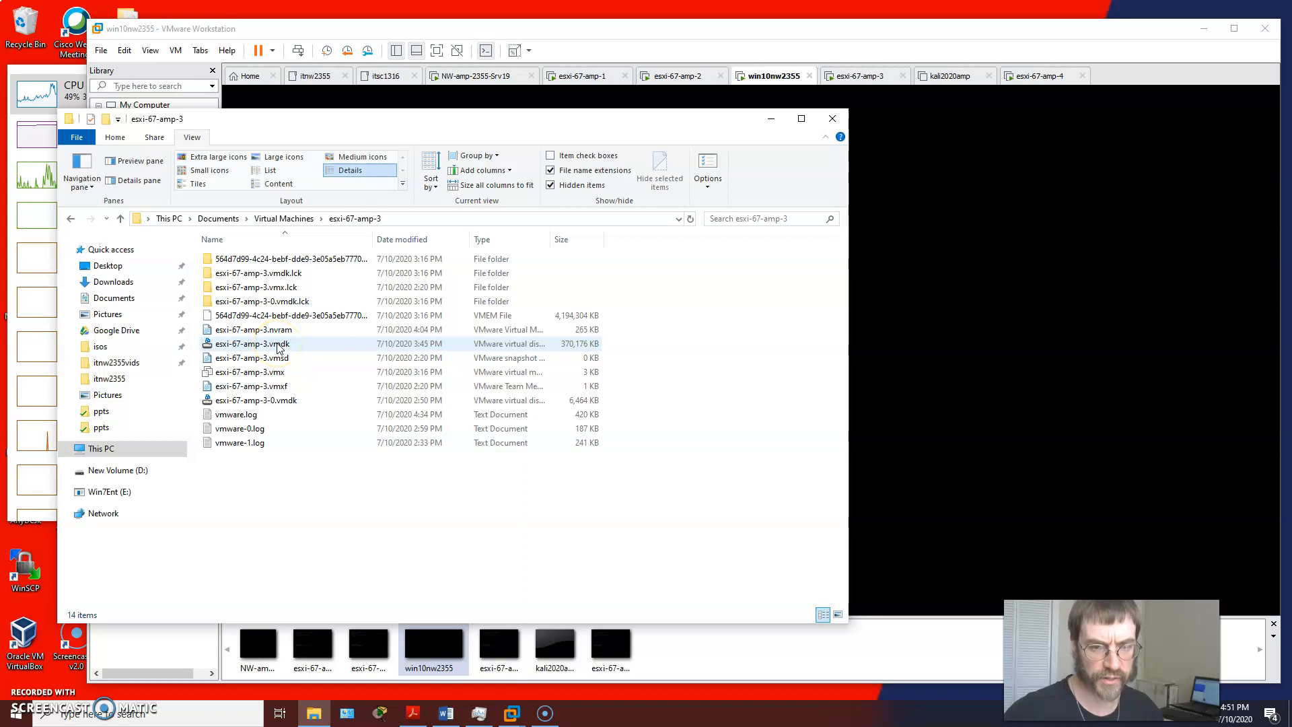
left_click(282, 402)
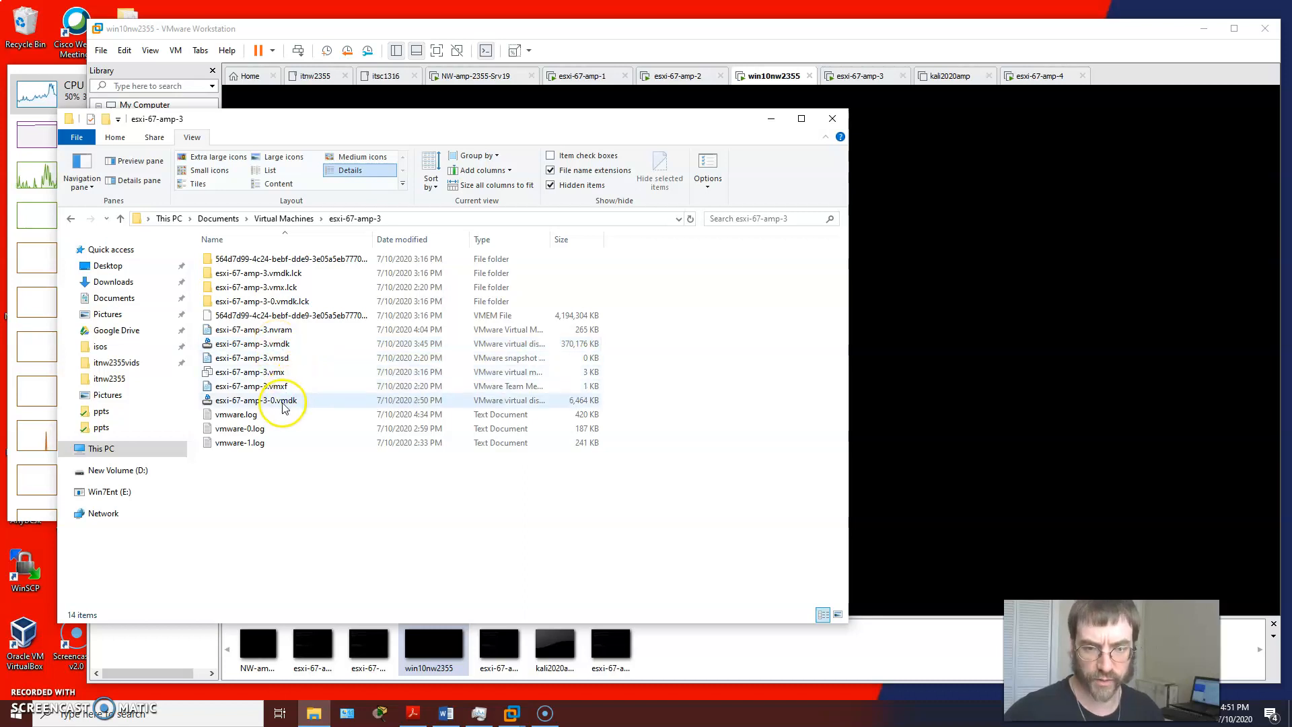
left_click(283, 218)
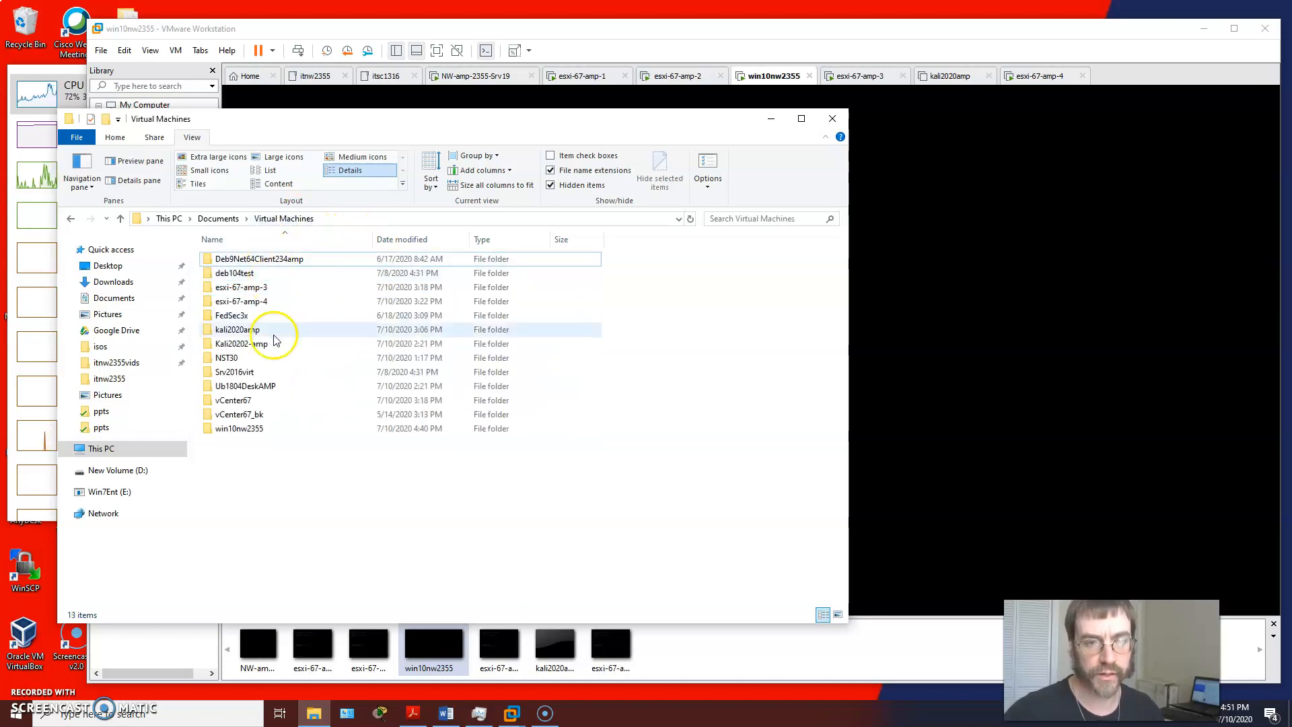
double_click(242, 300)
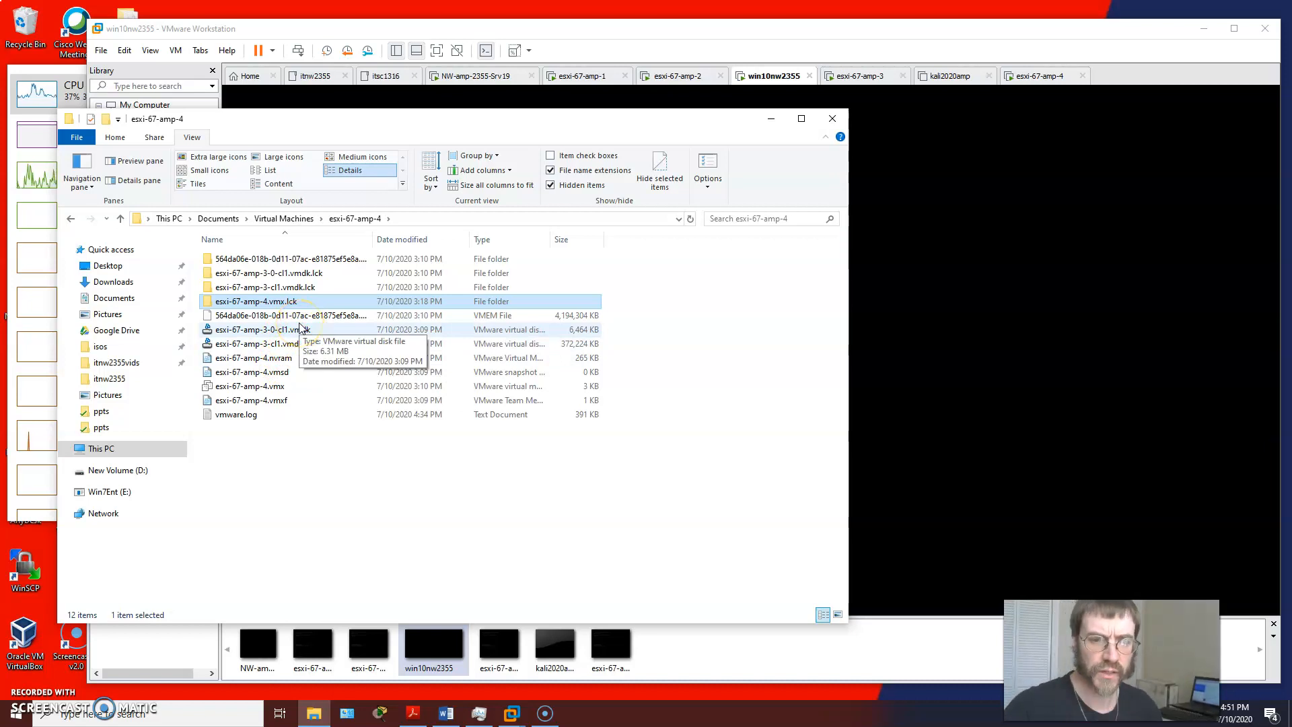
left_click(306, 224)
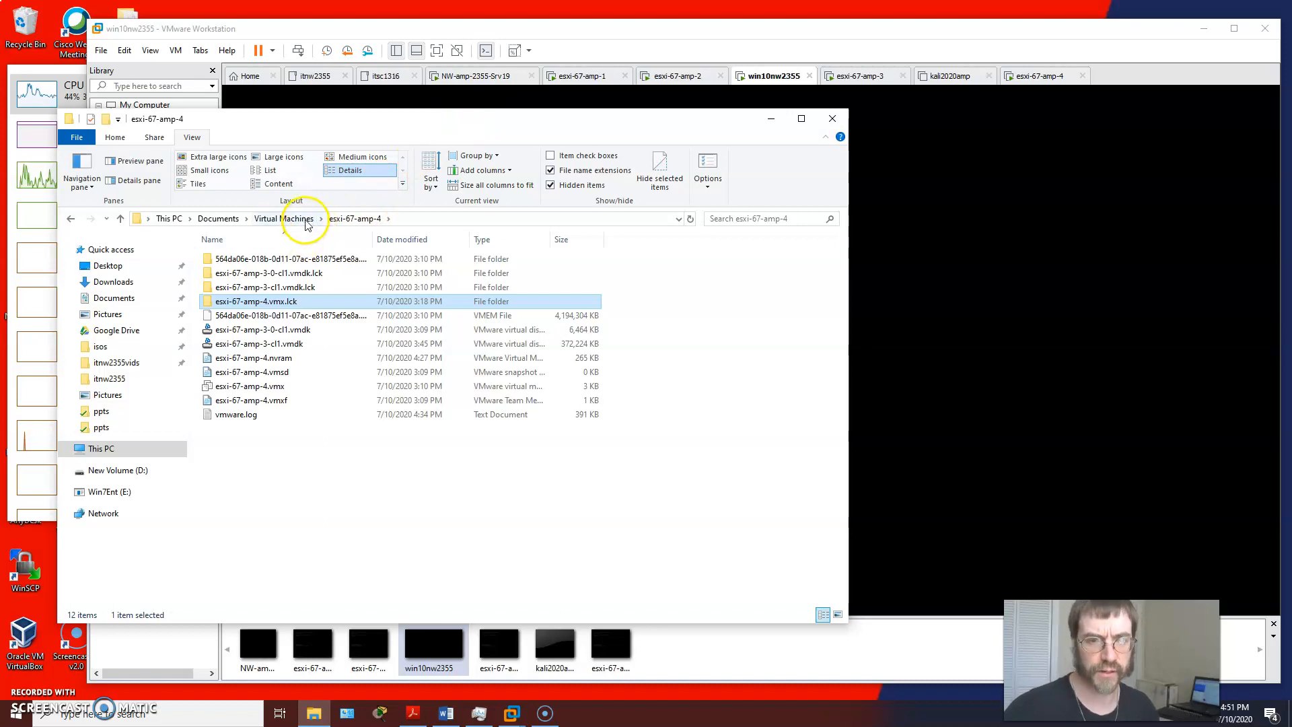
left_click(265, 332)
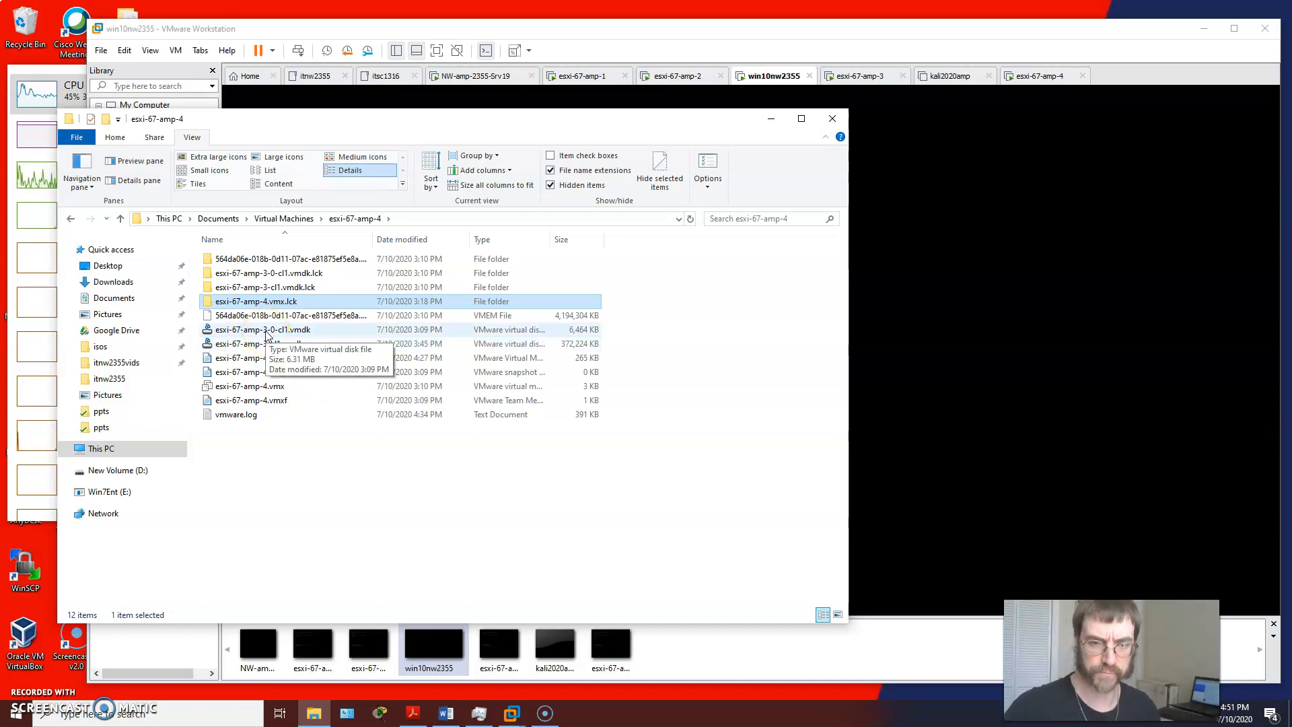
left_click(291, 283)
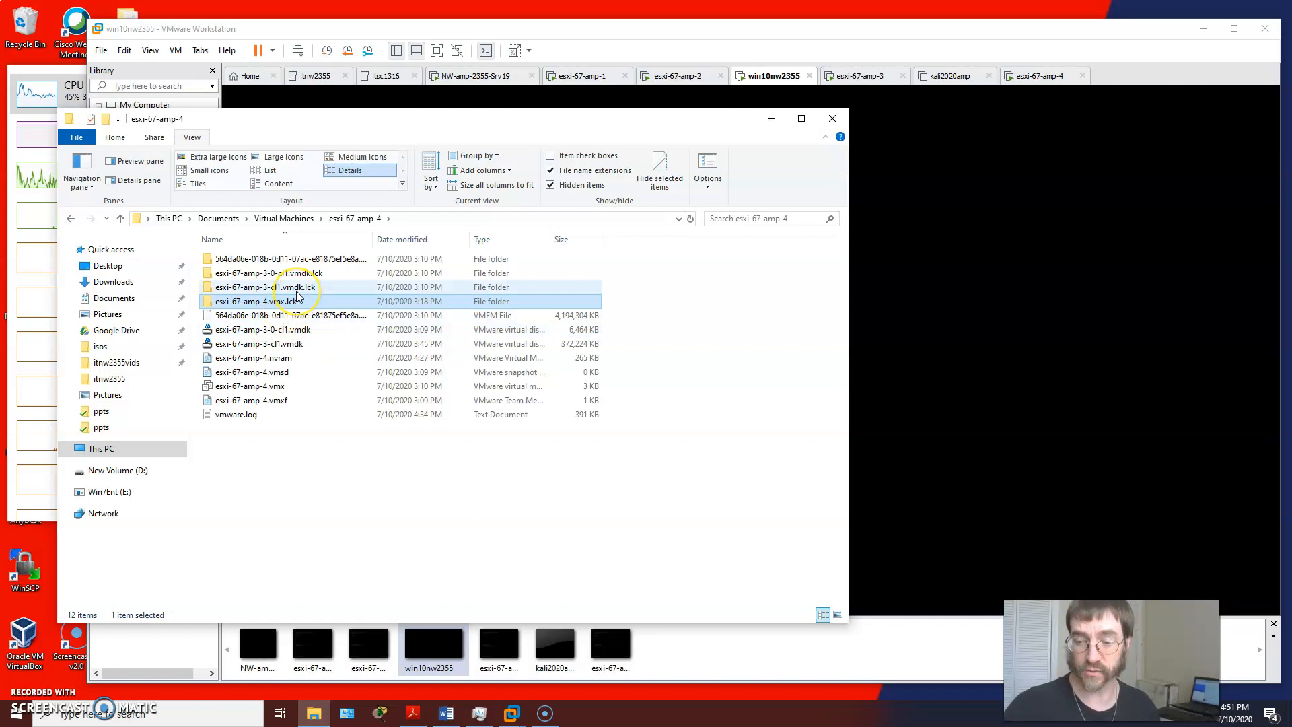
left_click(308, 280)
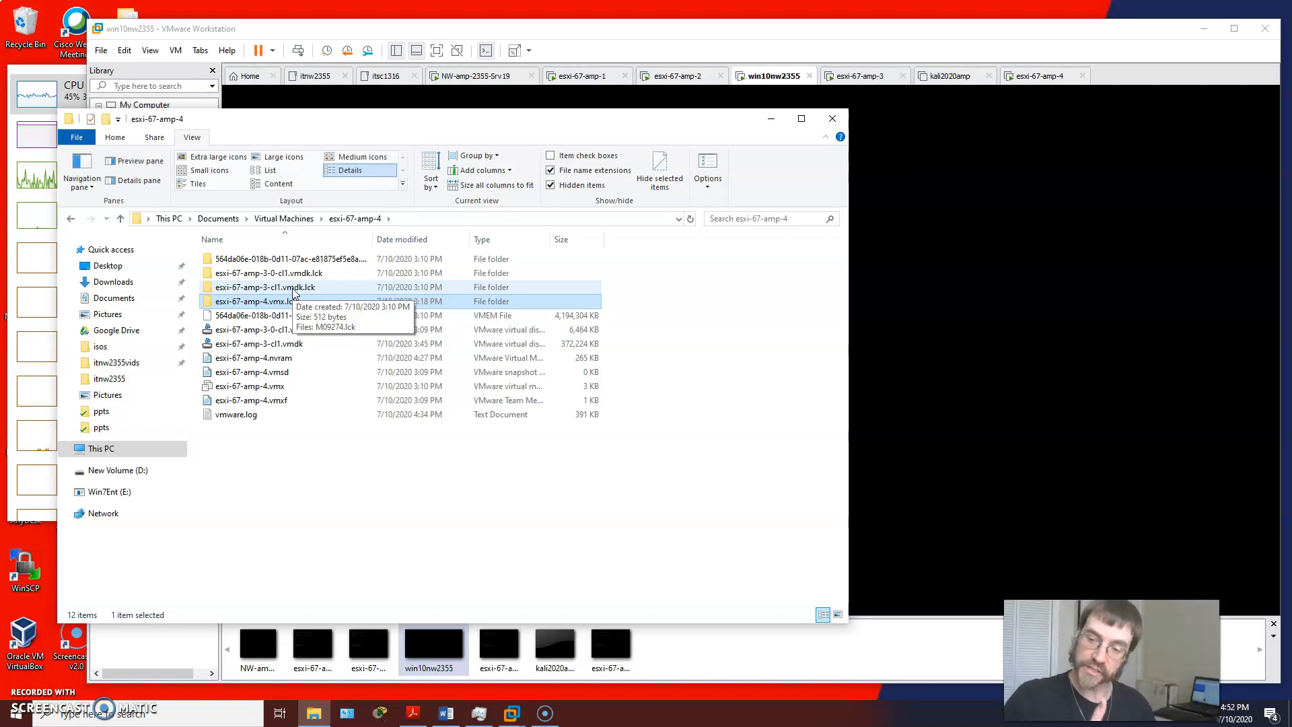
Switch to the win10nw2355 virtual machine and open the storage page of host esxi-67-amp-3.
left_click(784, 76)
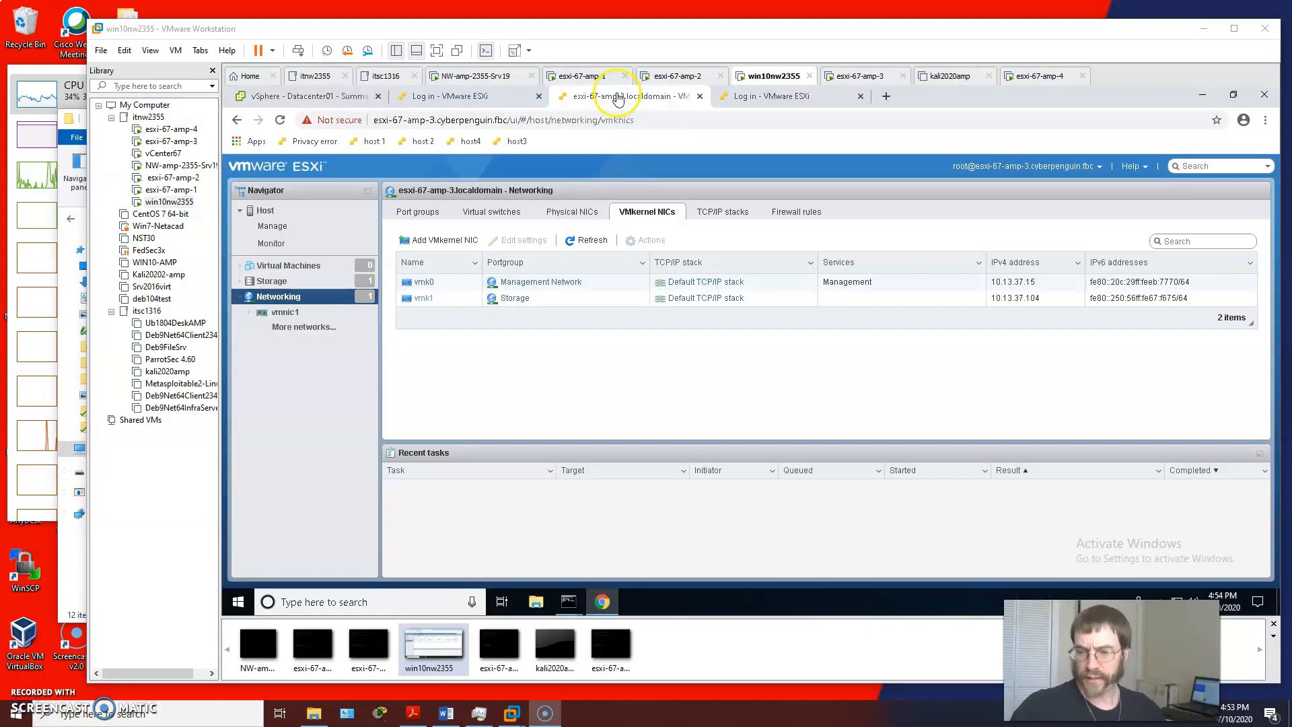
left_click(745, 98)
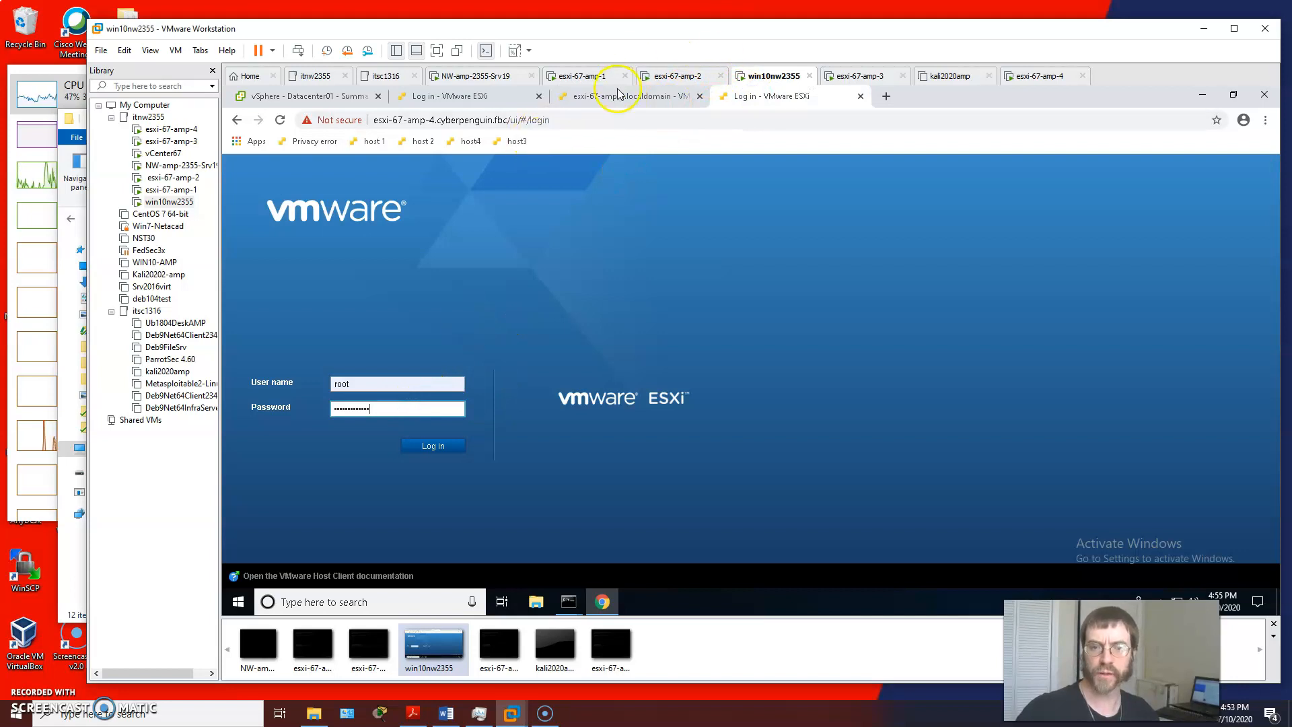
left_click(592, 96)
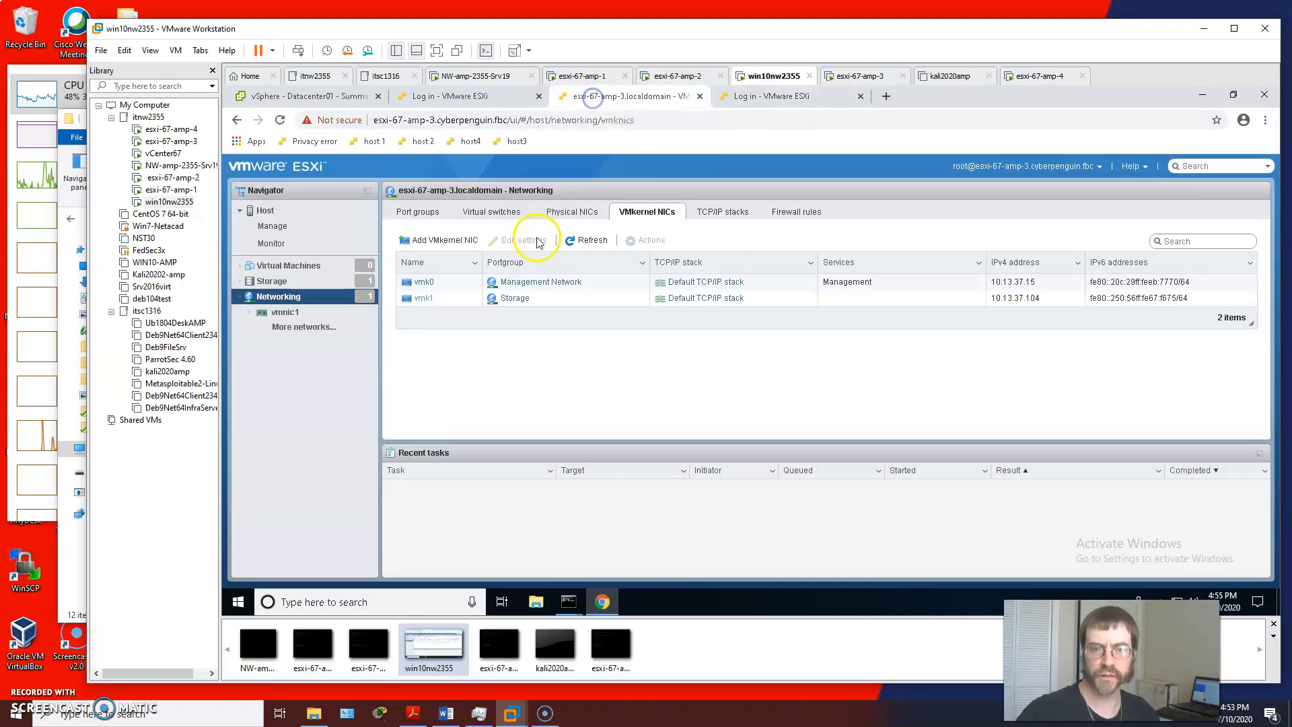
left_click(271, 283)
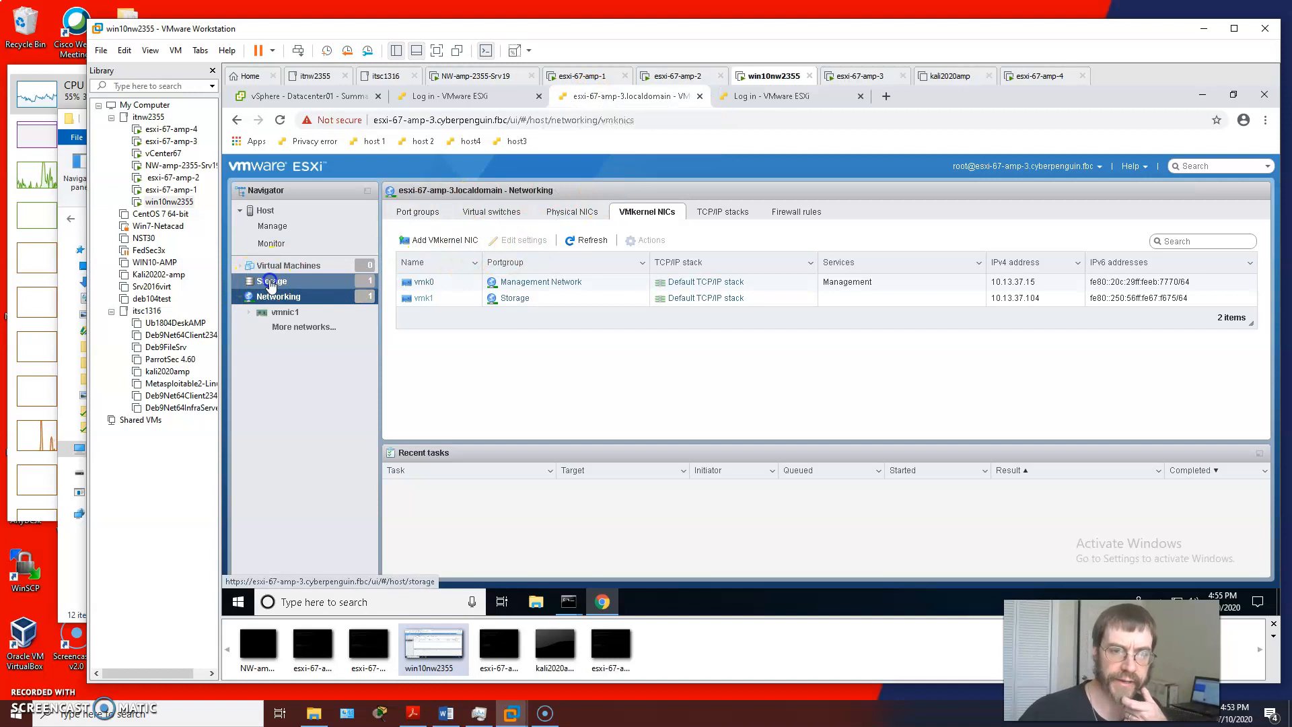
Minimize the Recent tasks pane on the esxi-67-amp-3 host page and return to its datastore list.
double_click(367, 191)
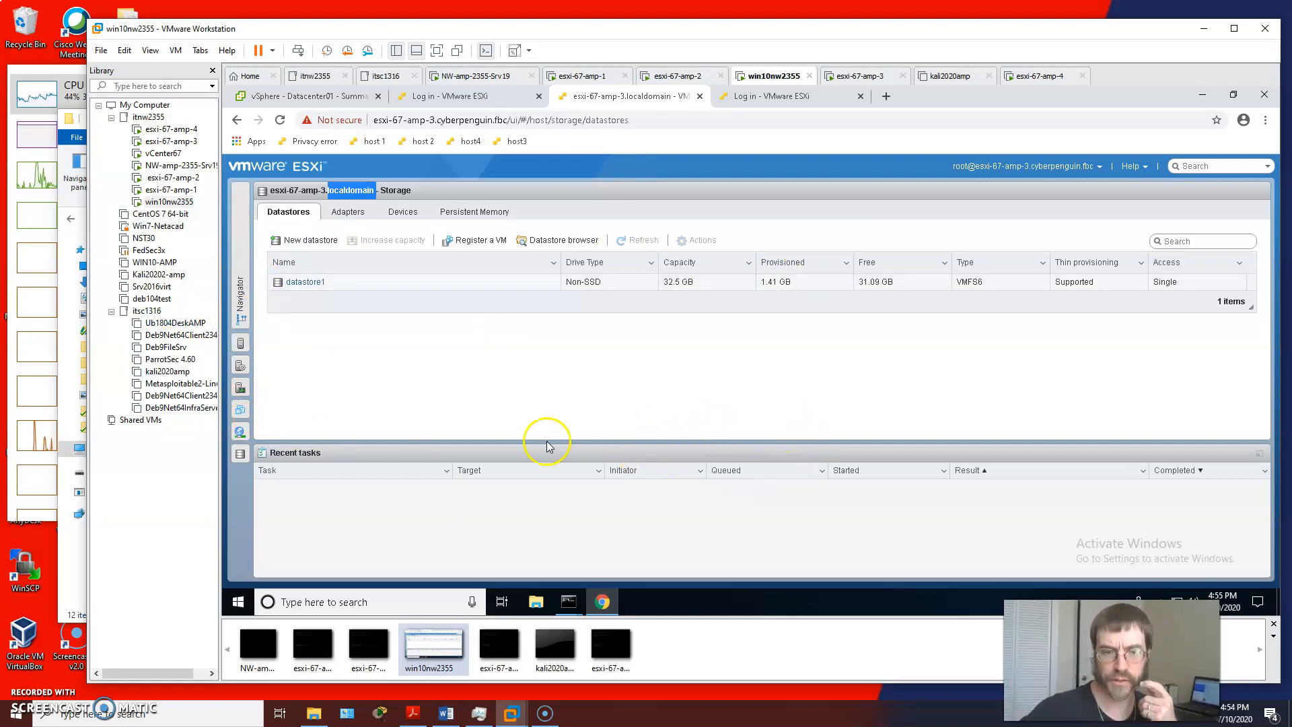
left_click(240, 299)
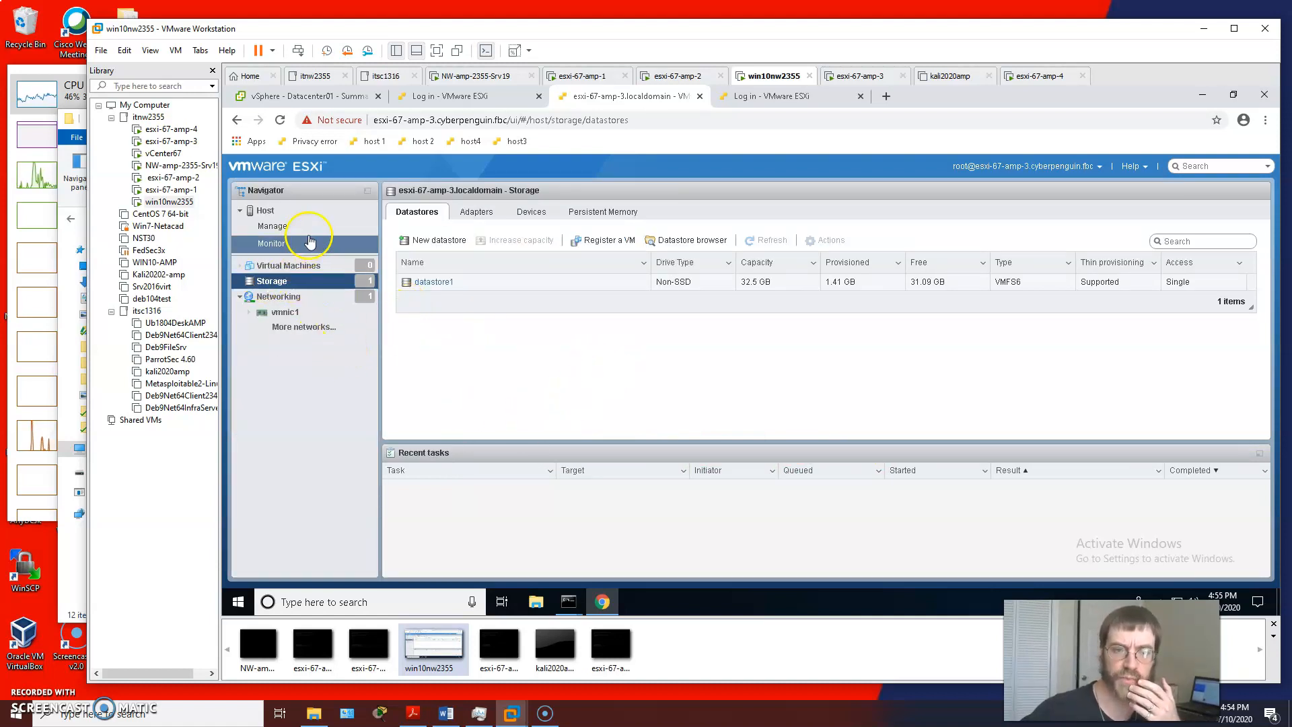
left_click(268, 212)
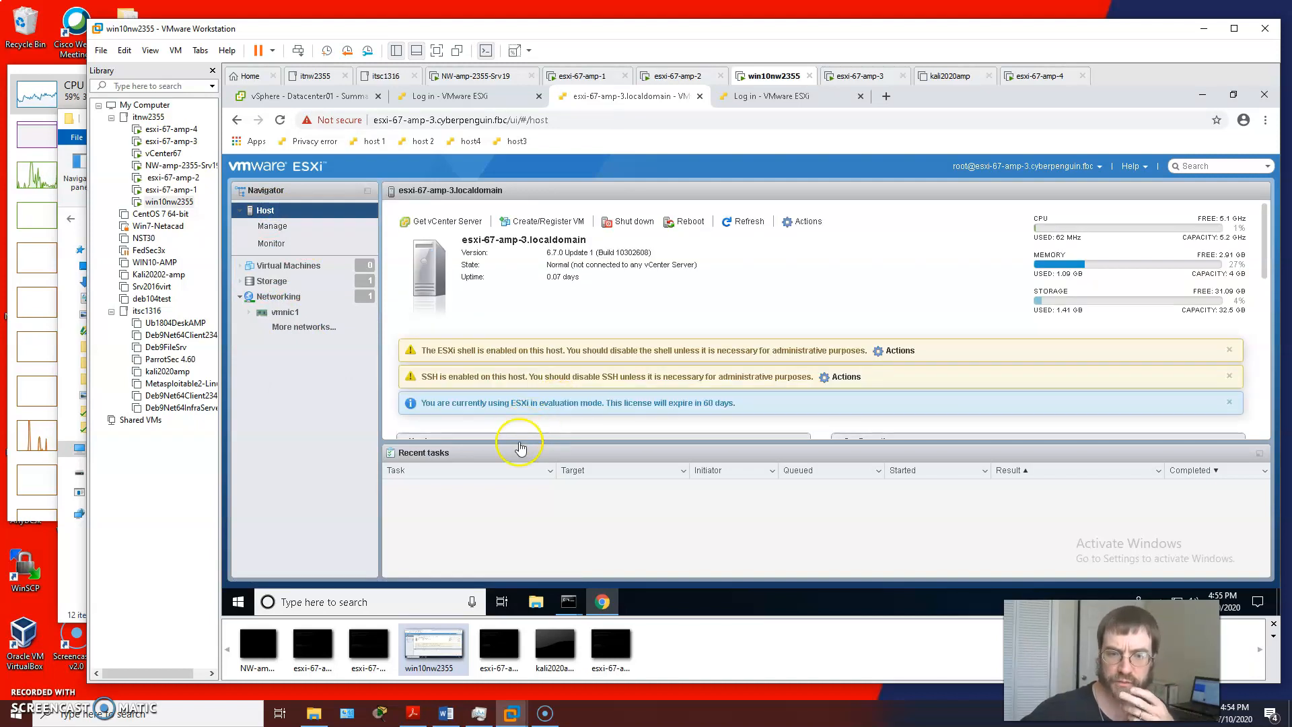
left_click(1258, 454)
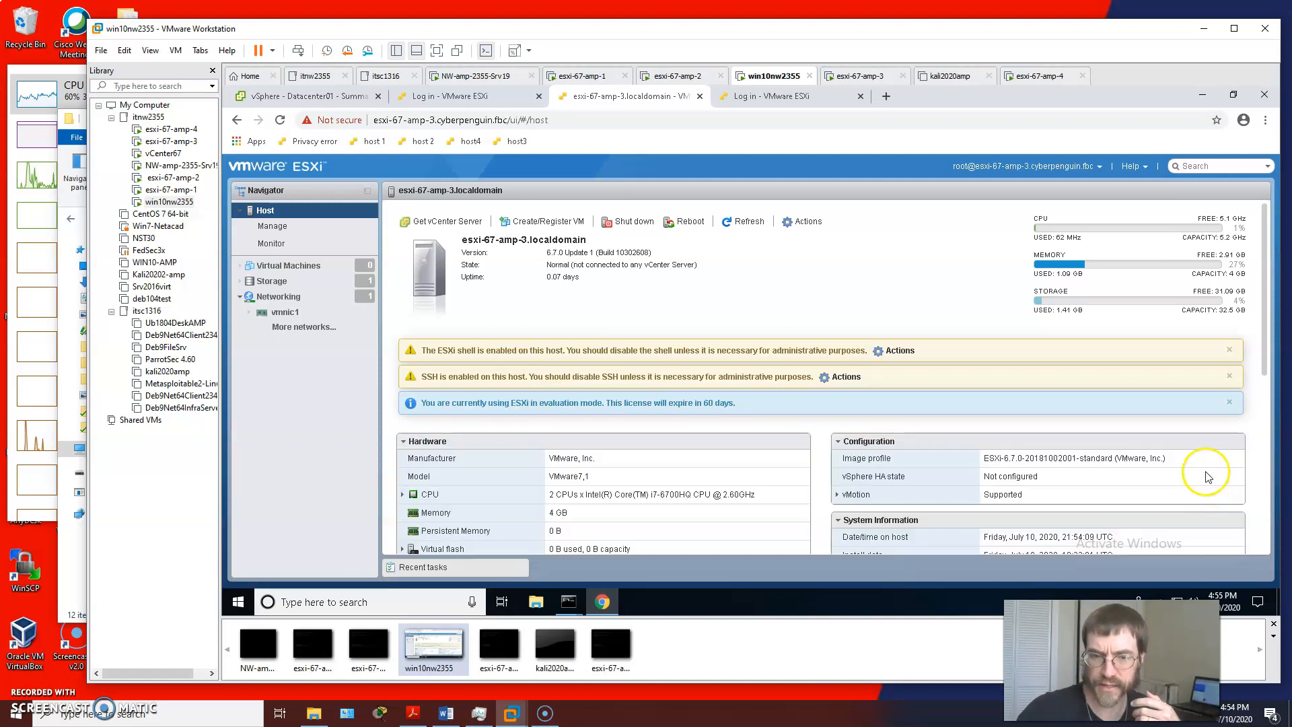
left_click(276, 283)
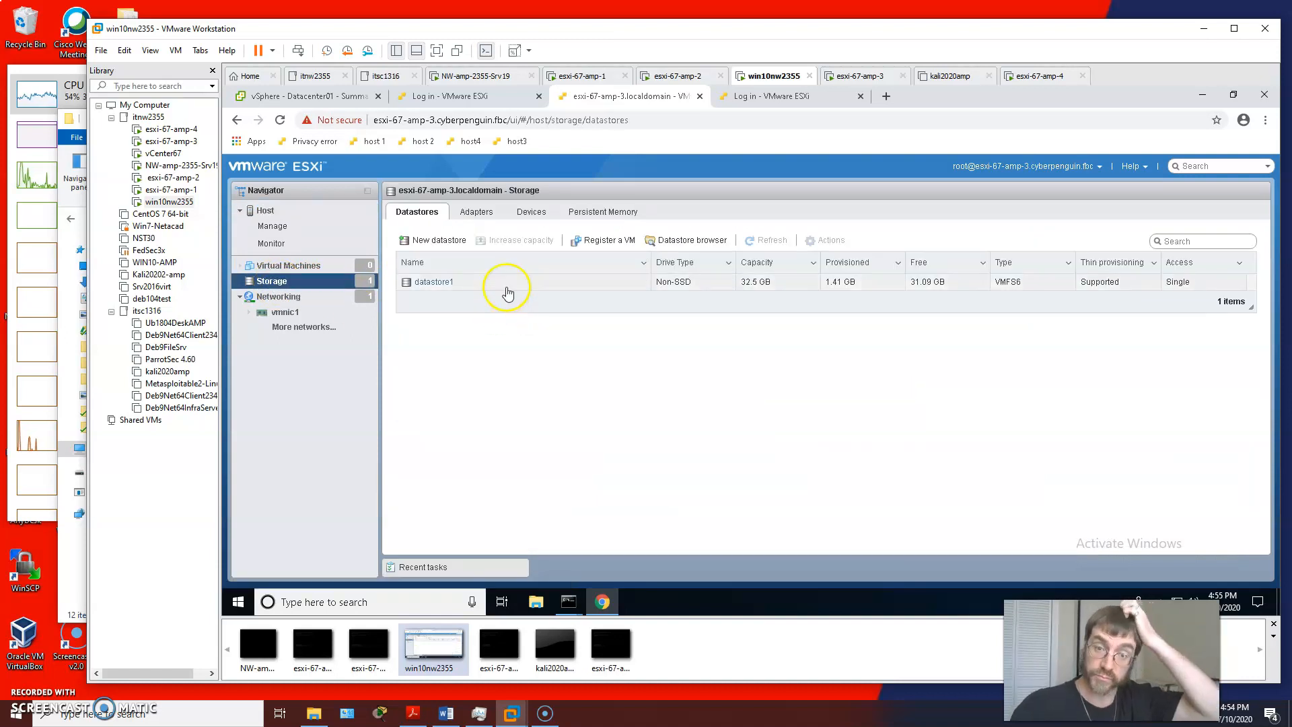
Start a new VMFS datastore named Datastore3 on the unclaimed 50 GB local VMware disk.
left_click(422, 241)
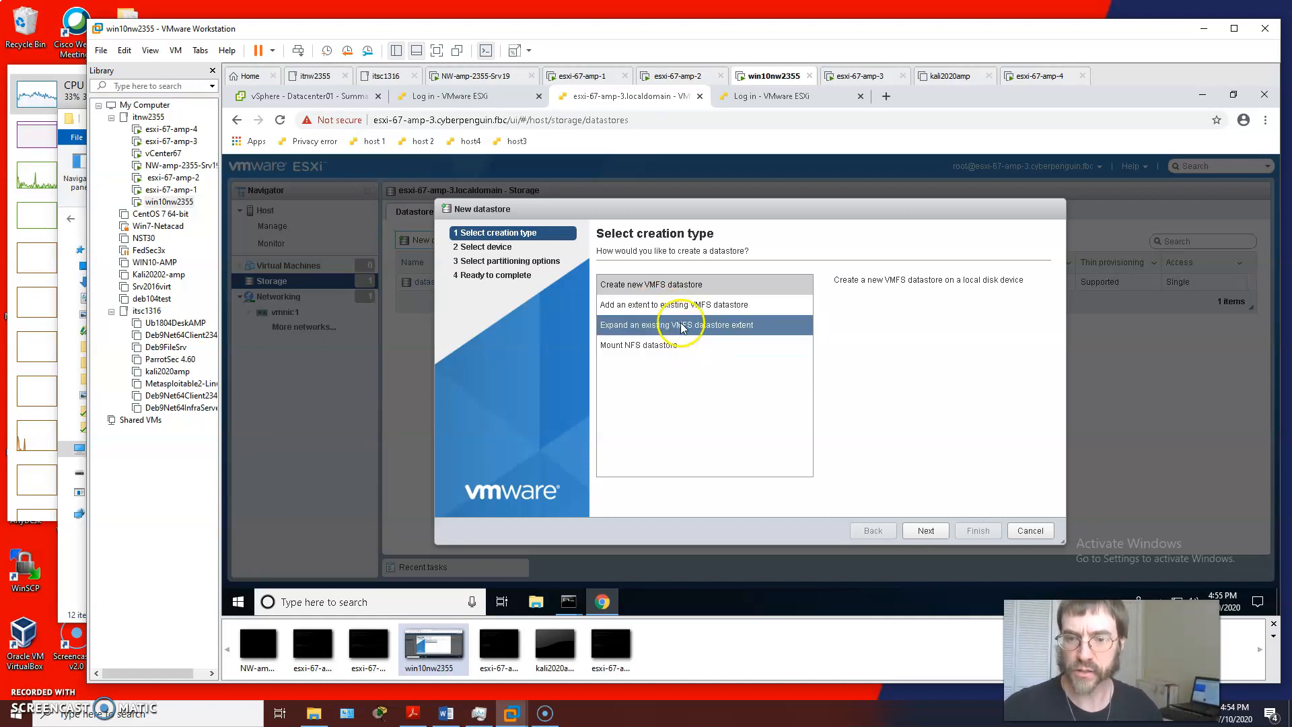
left_click(660, 347)
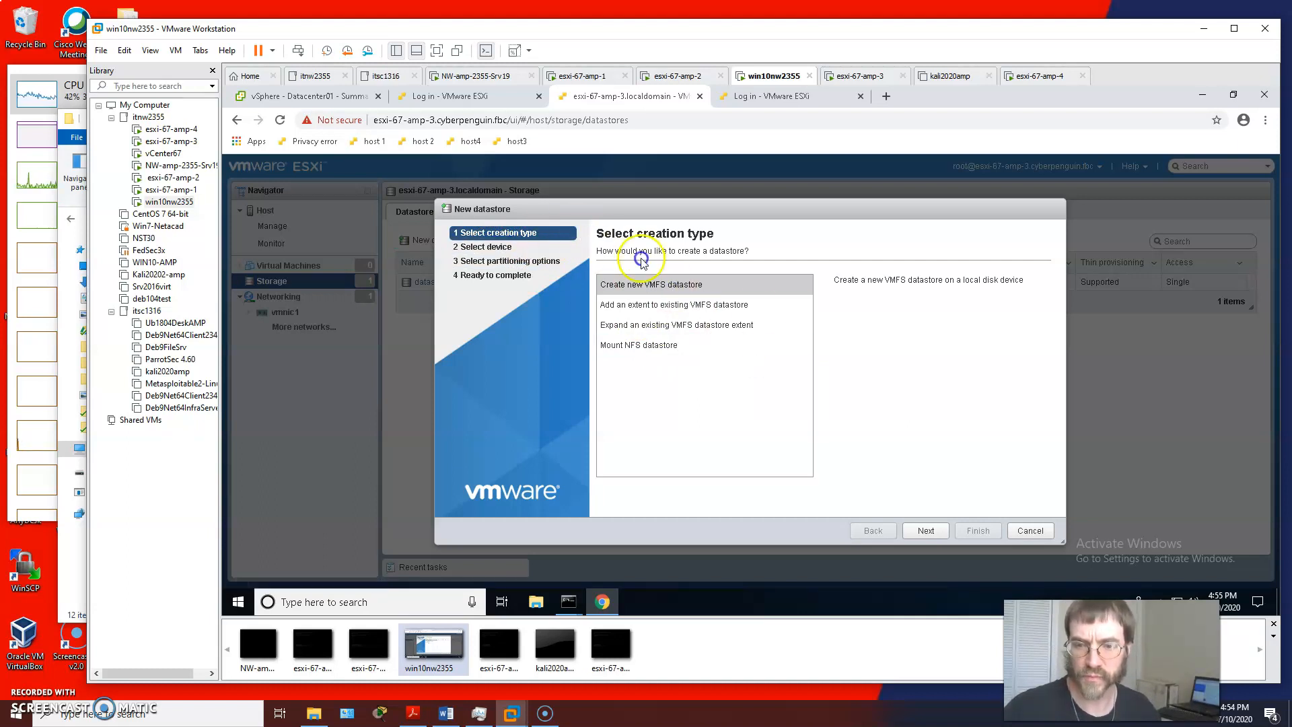
left_click(922, 530)
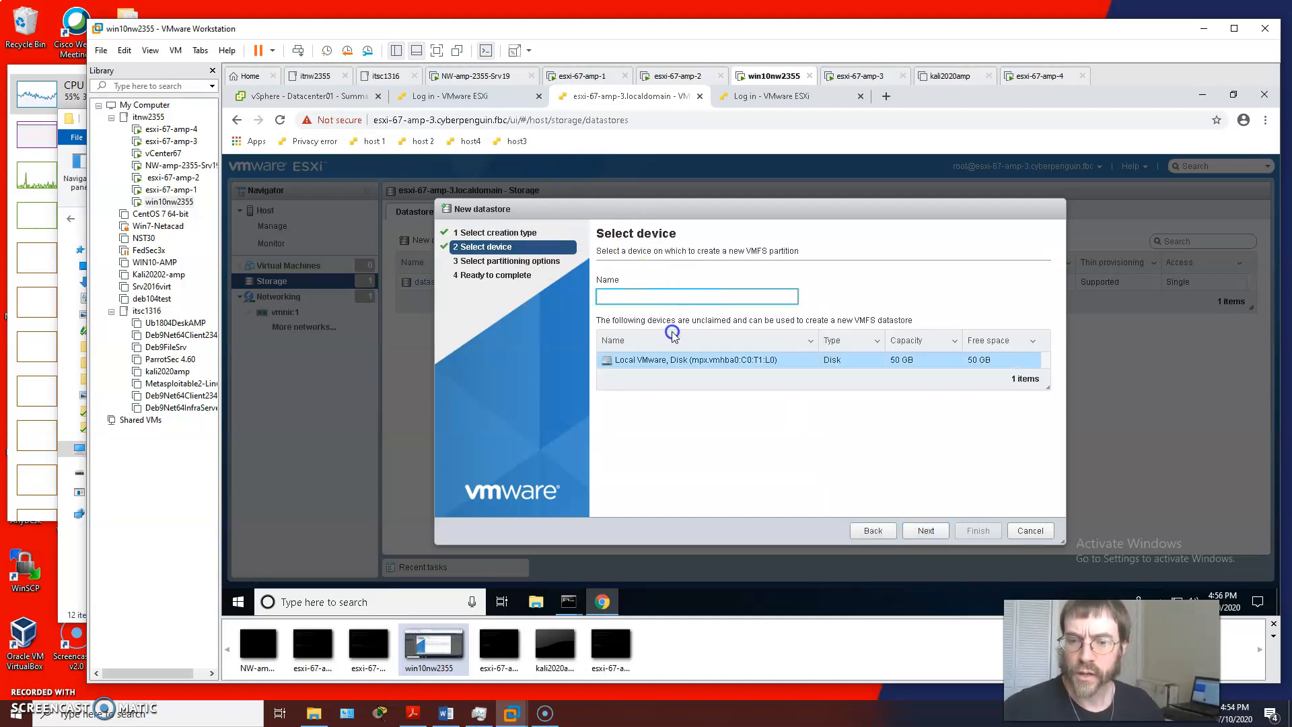
left_click(592, 297)
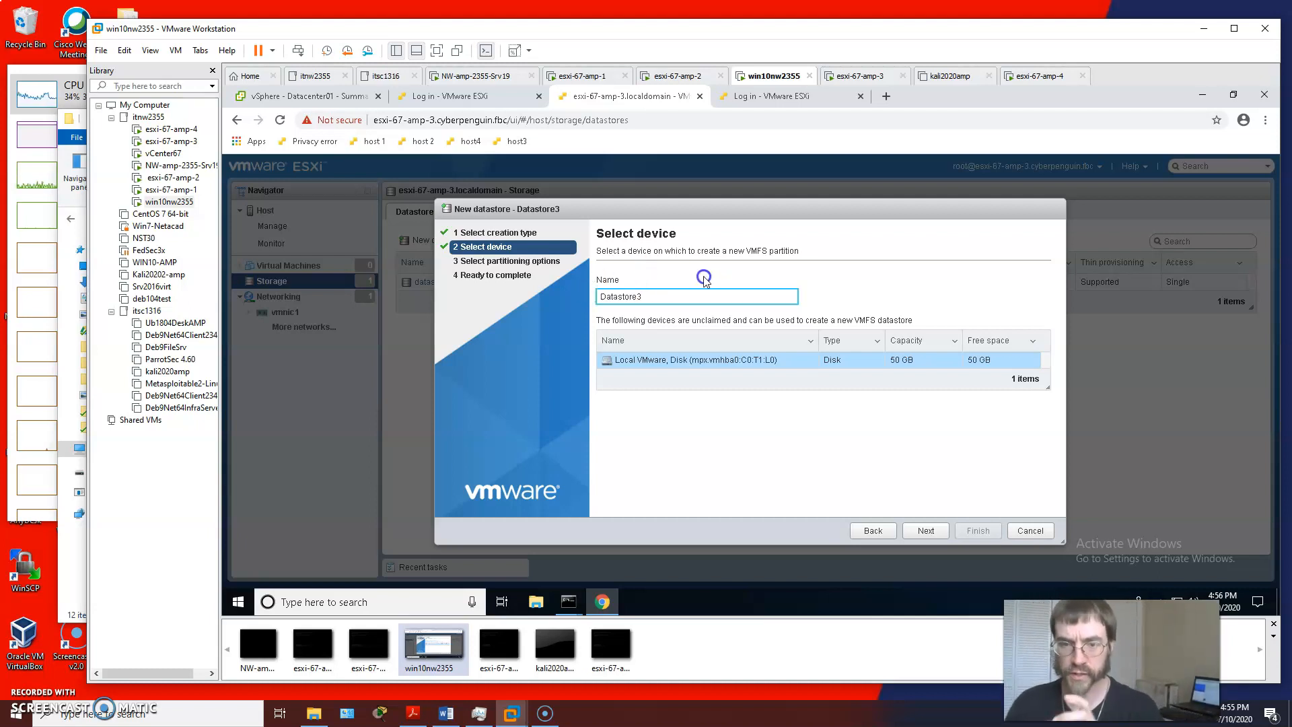
left_click(915, 535)
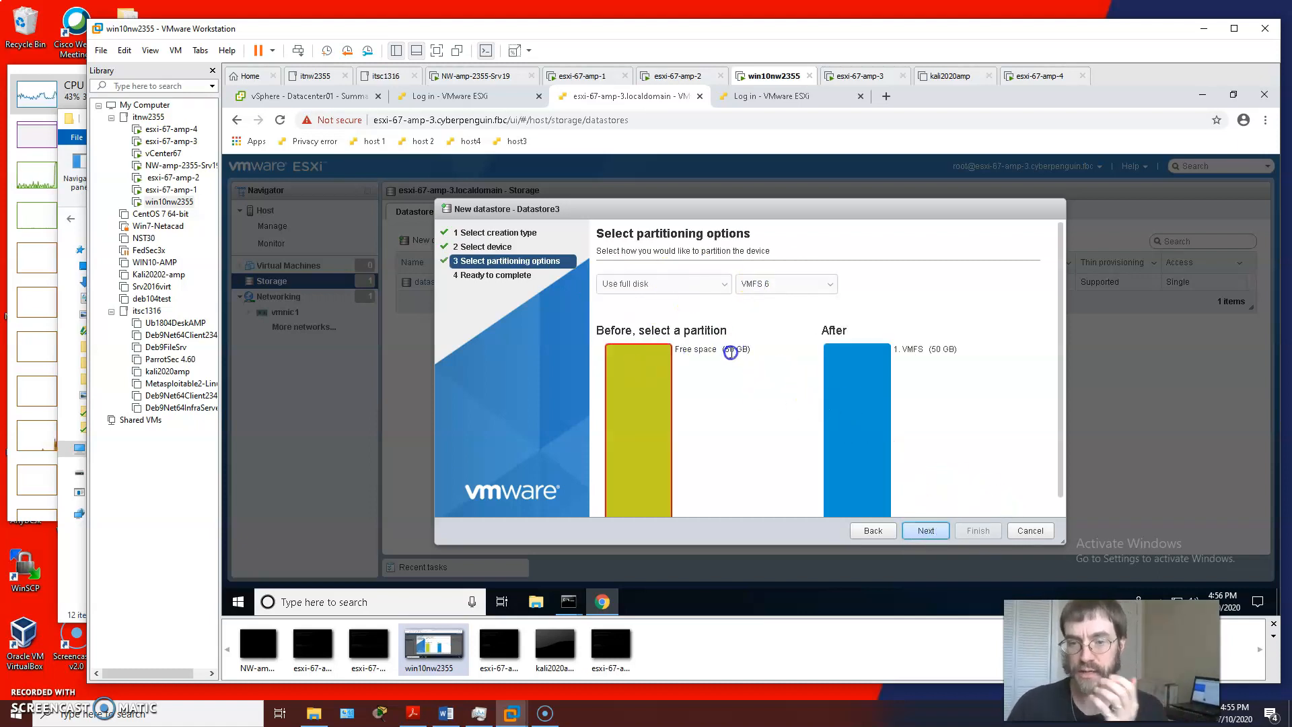
Finish creating Datastore3 using the full disk with VMFS 6, accepting that the disk contents are erased.
scroll(730, 352, "down", 1)
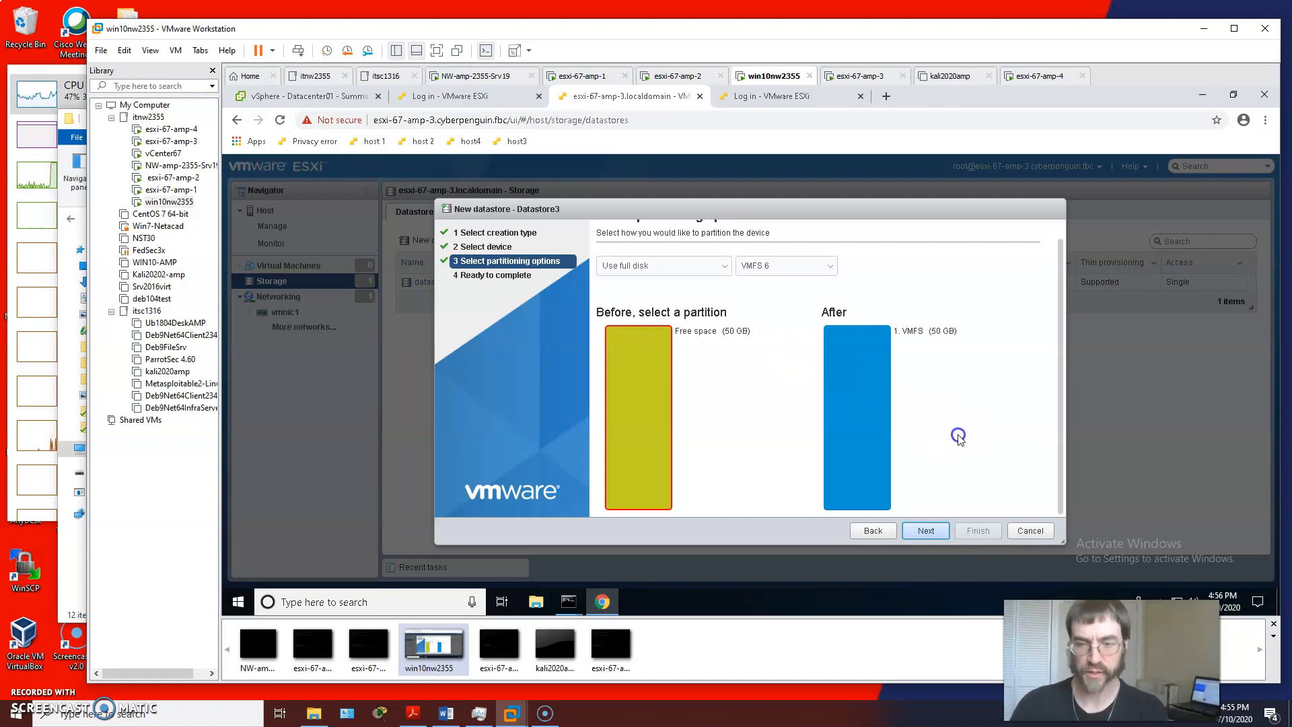
left_click(925, 530)
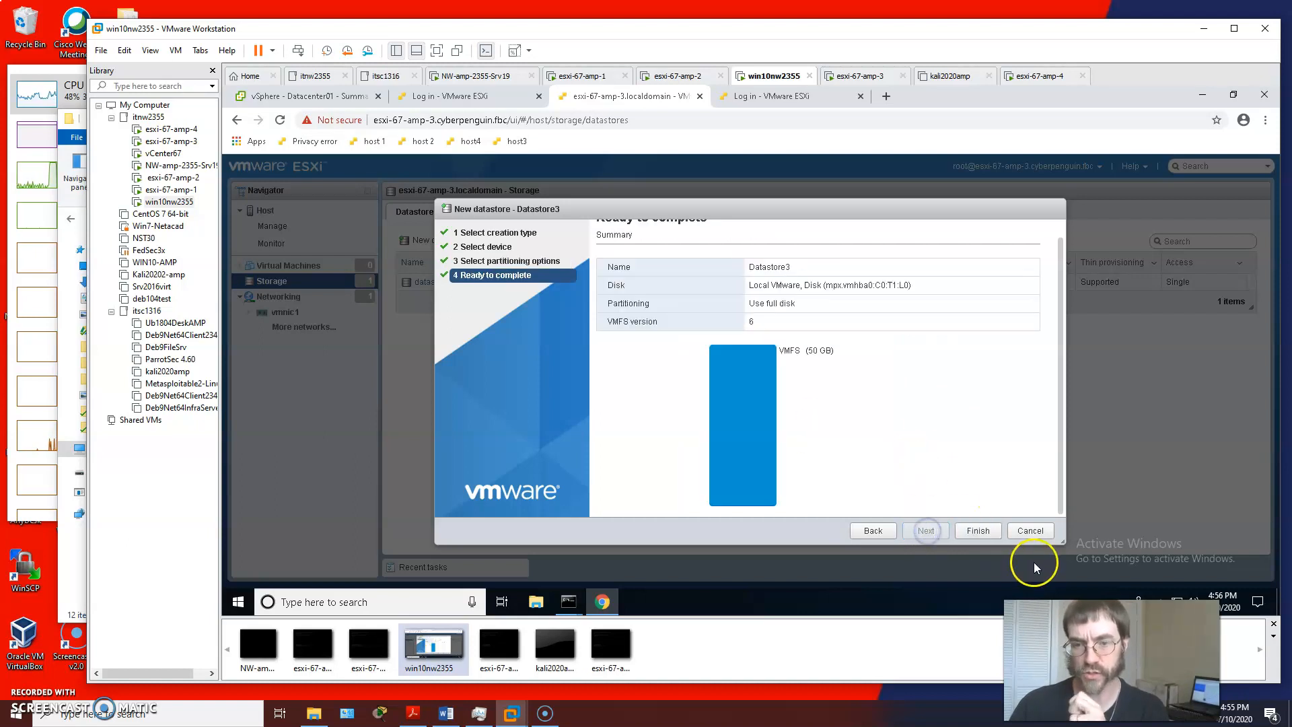
left_click(970, 531)
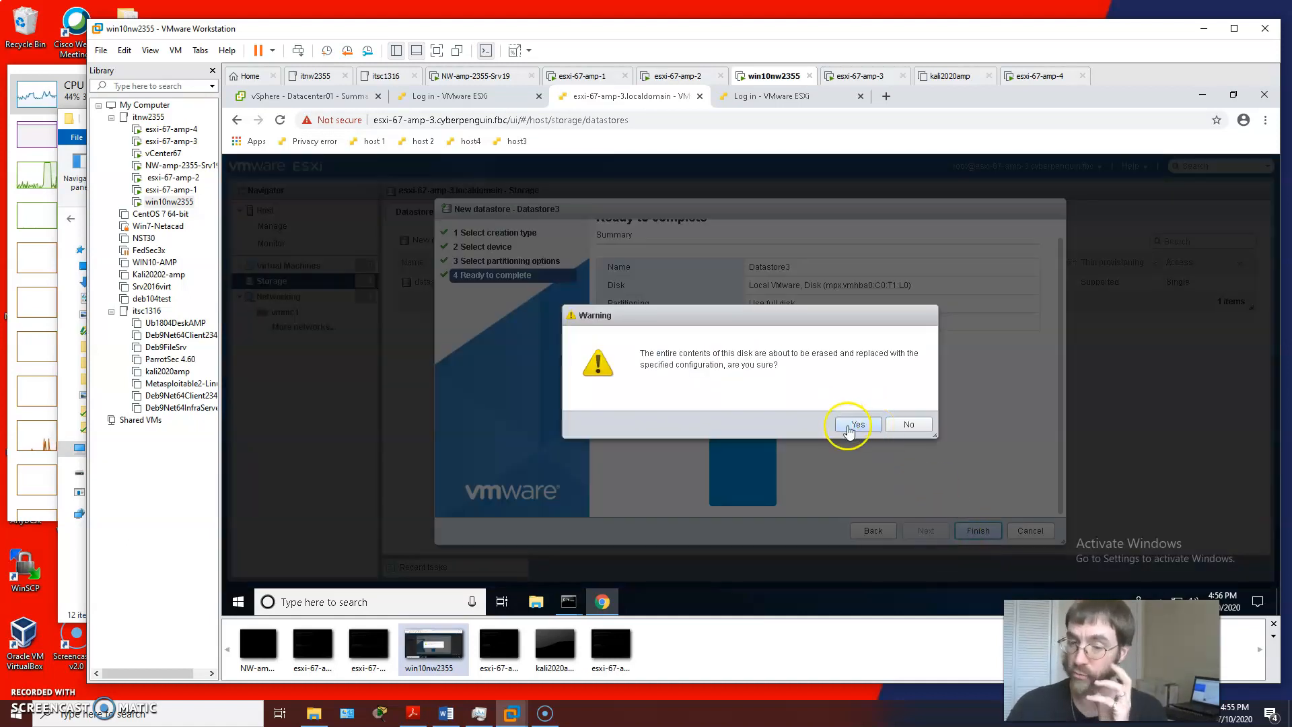
left_click(873, 425)
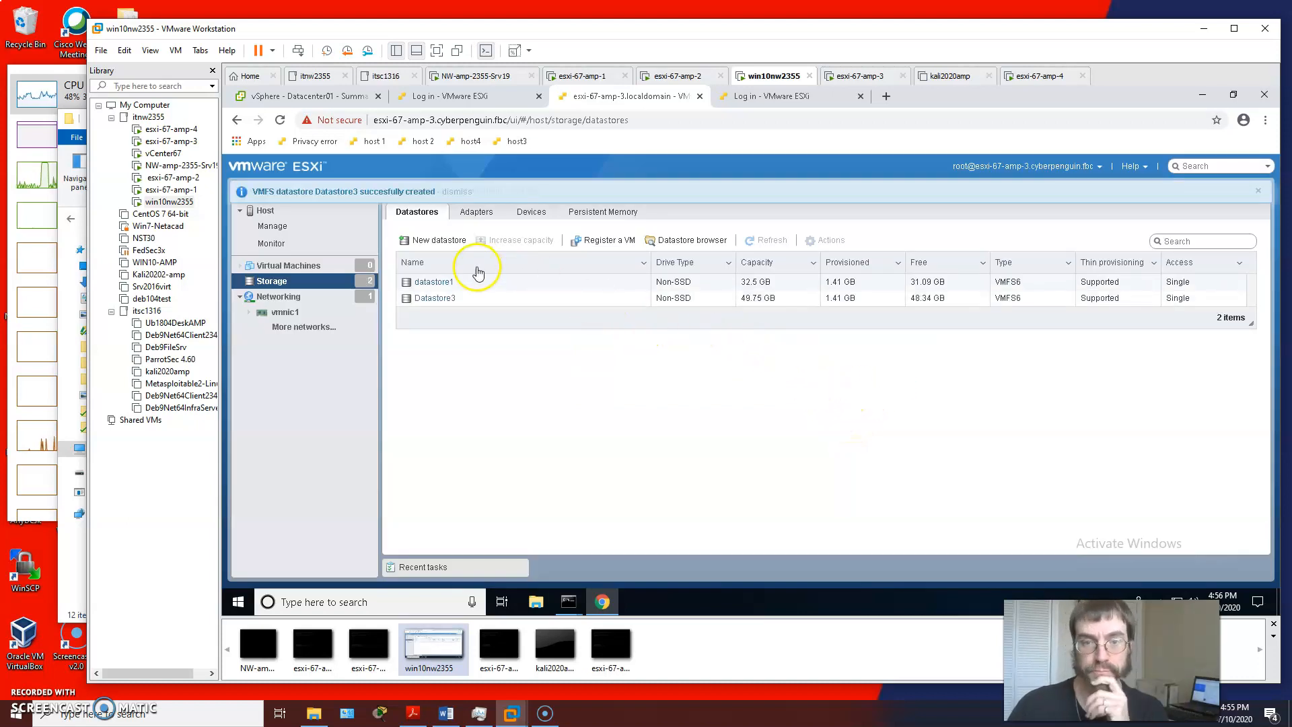
Open Datastore3 in the host's storage and review its VMFS details, including the UUID.
left_click(270, 266)
left_click(272, 283)
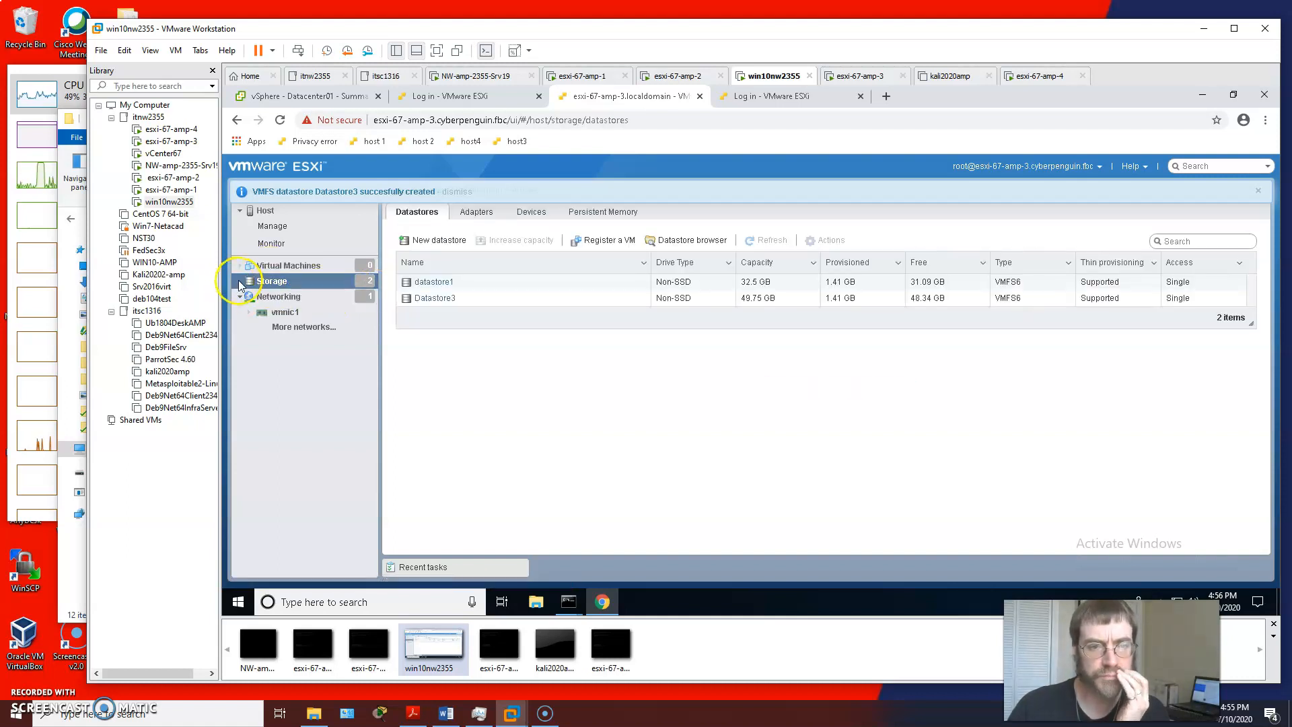
left_click(434, 298)
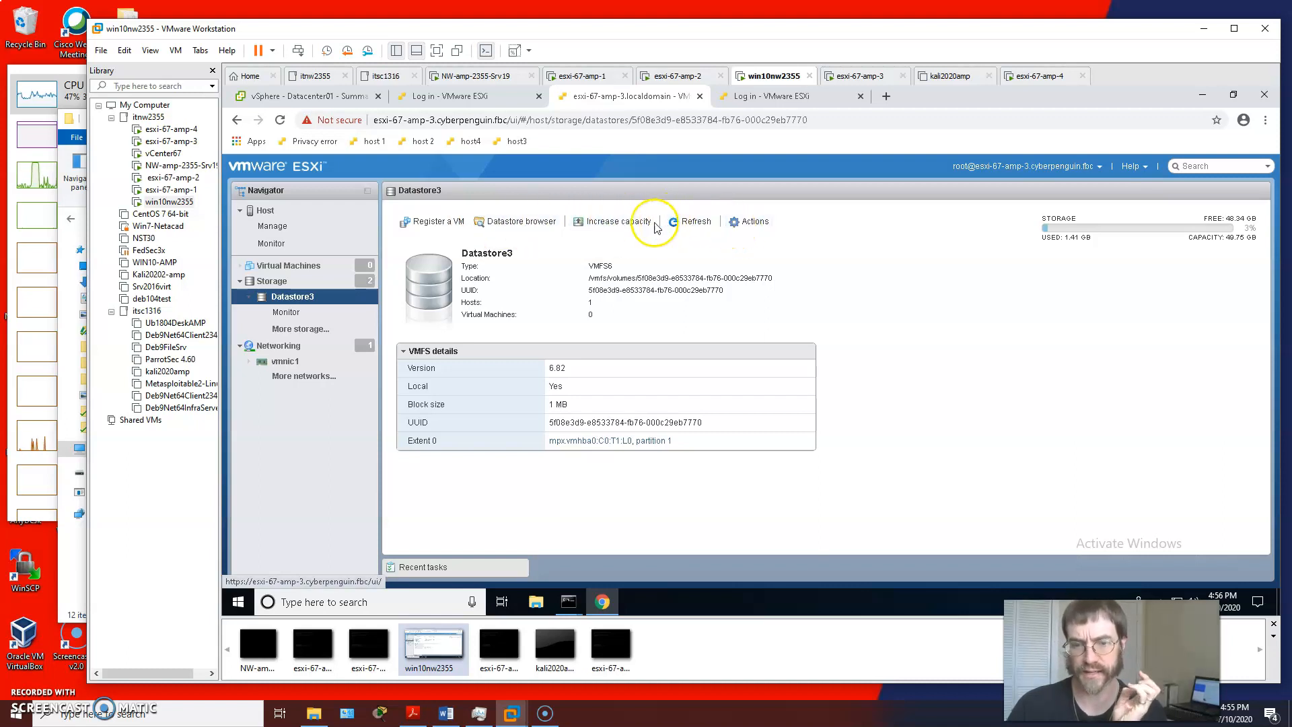
left_click_drag(712, 424, 548, 421)
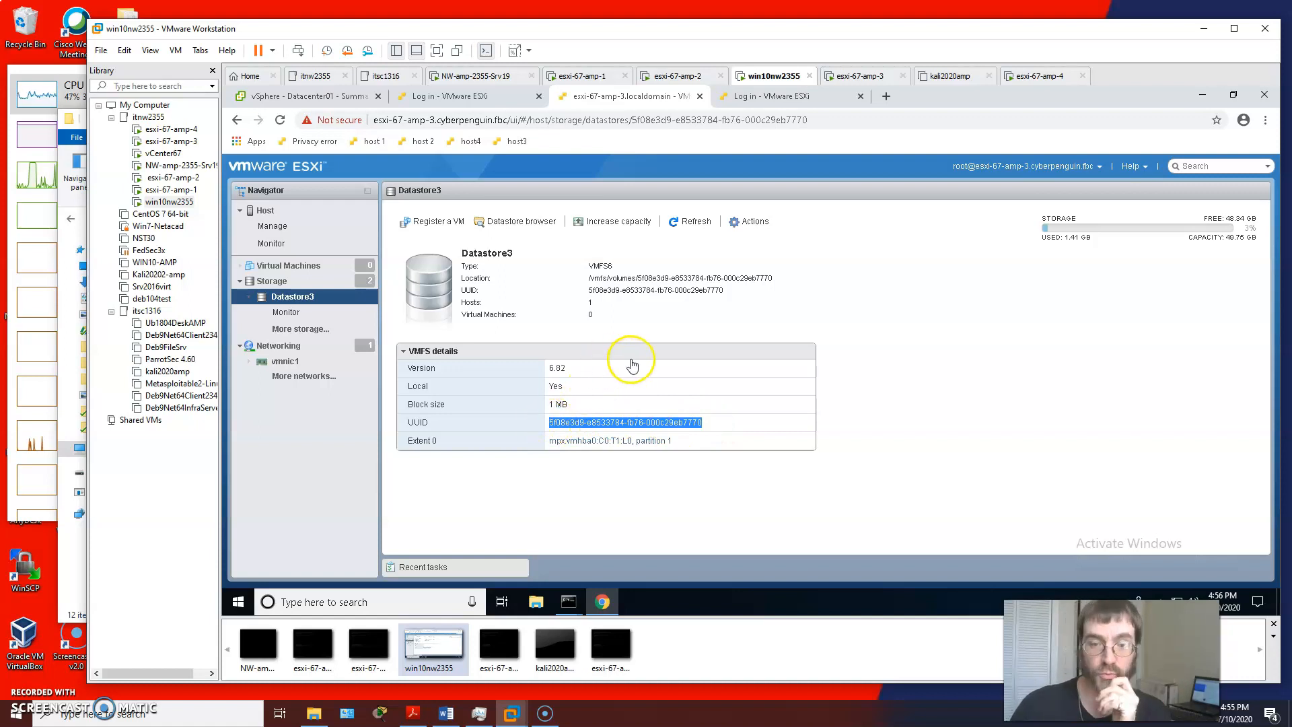
Browse the contents of Datastore3 in the datastore browser, then close it.
left_click(513, 222)
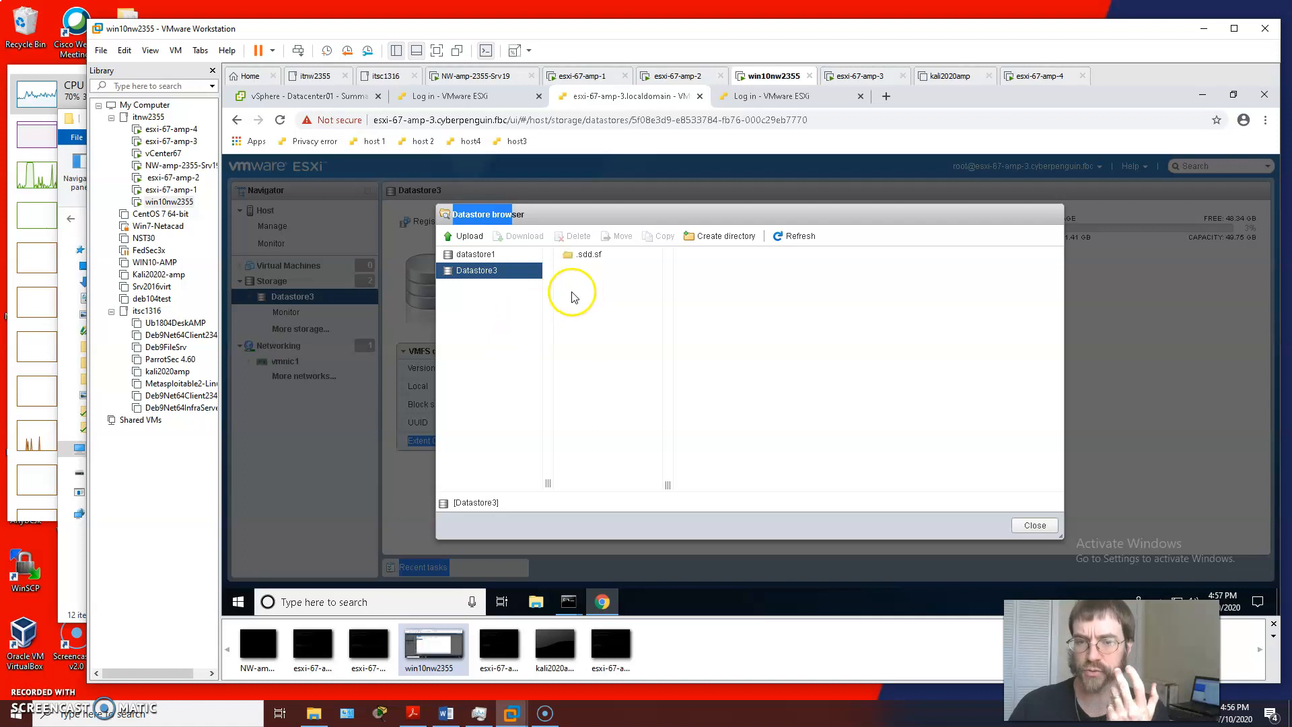
left_click(494, 347)
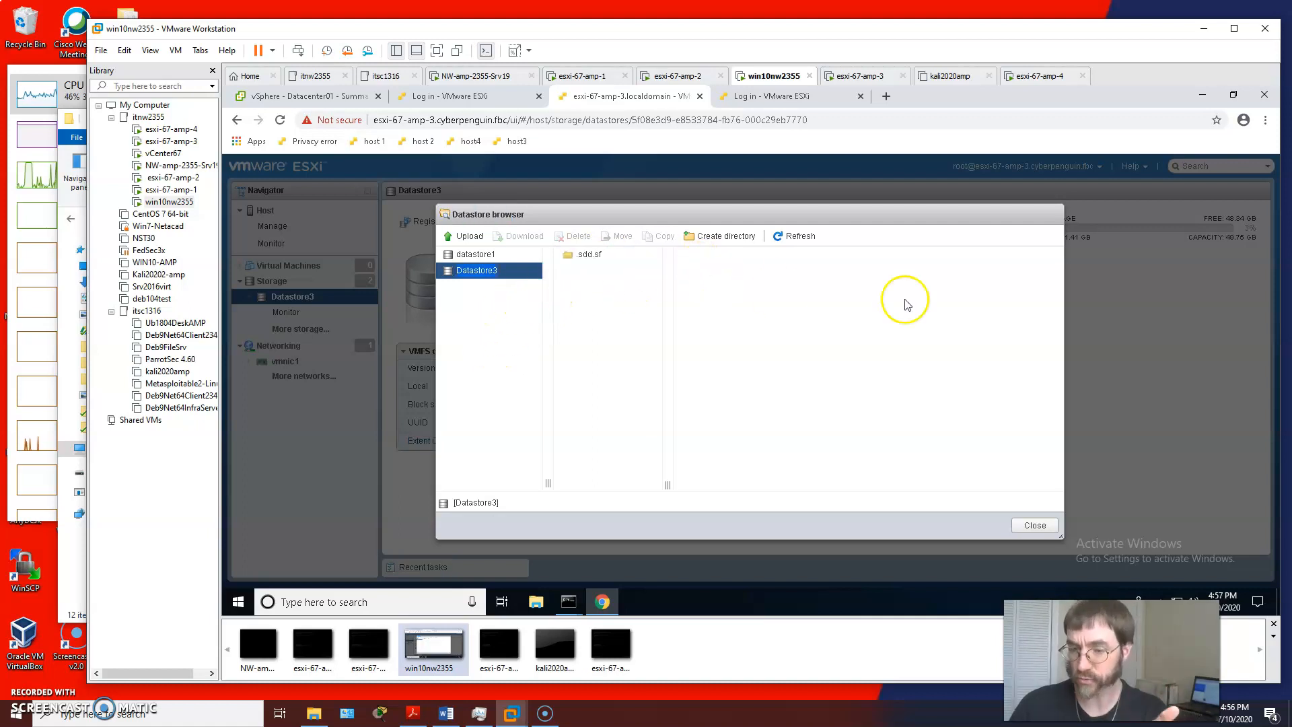
left_click(1029, 529)
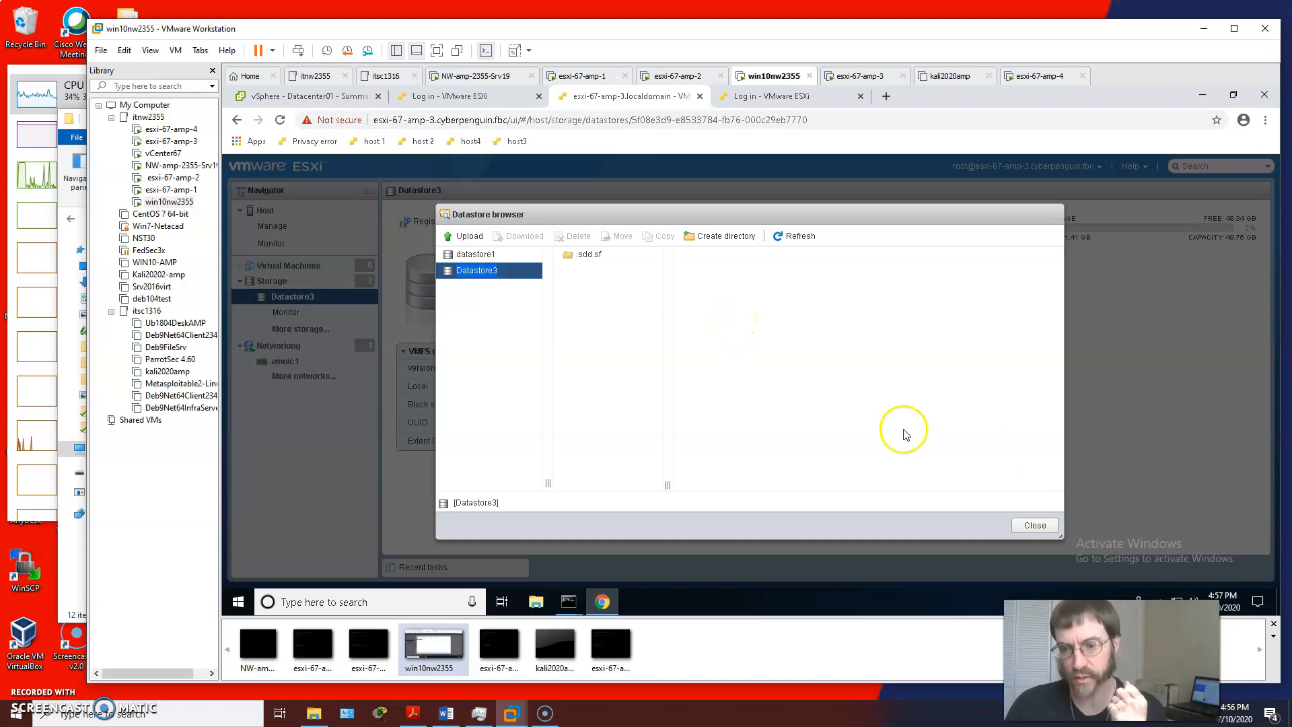
left_click(1033, 525)
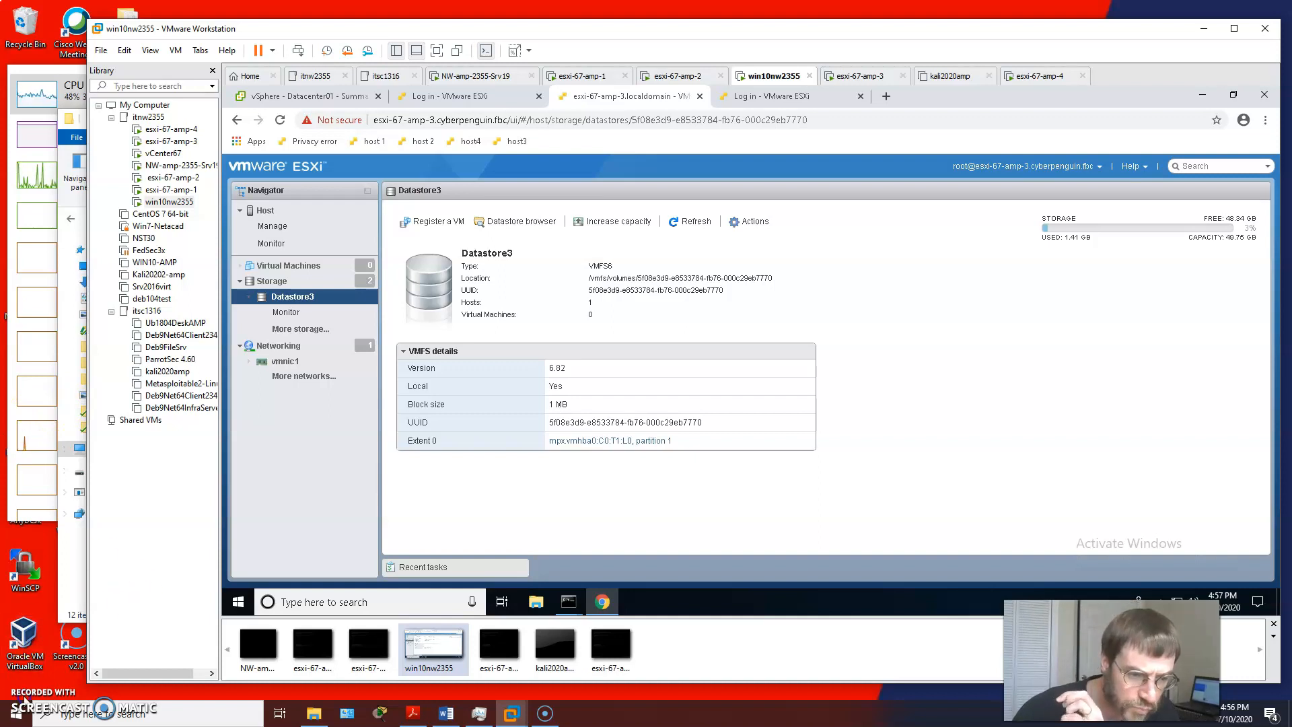
On host esxi-67-amp-4, start a new VMFS datastore named Datastore3 on the unclaimed 50 GB local VMware disk.
key("ctrl+Tab")
left_click(297, 282)
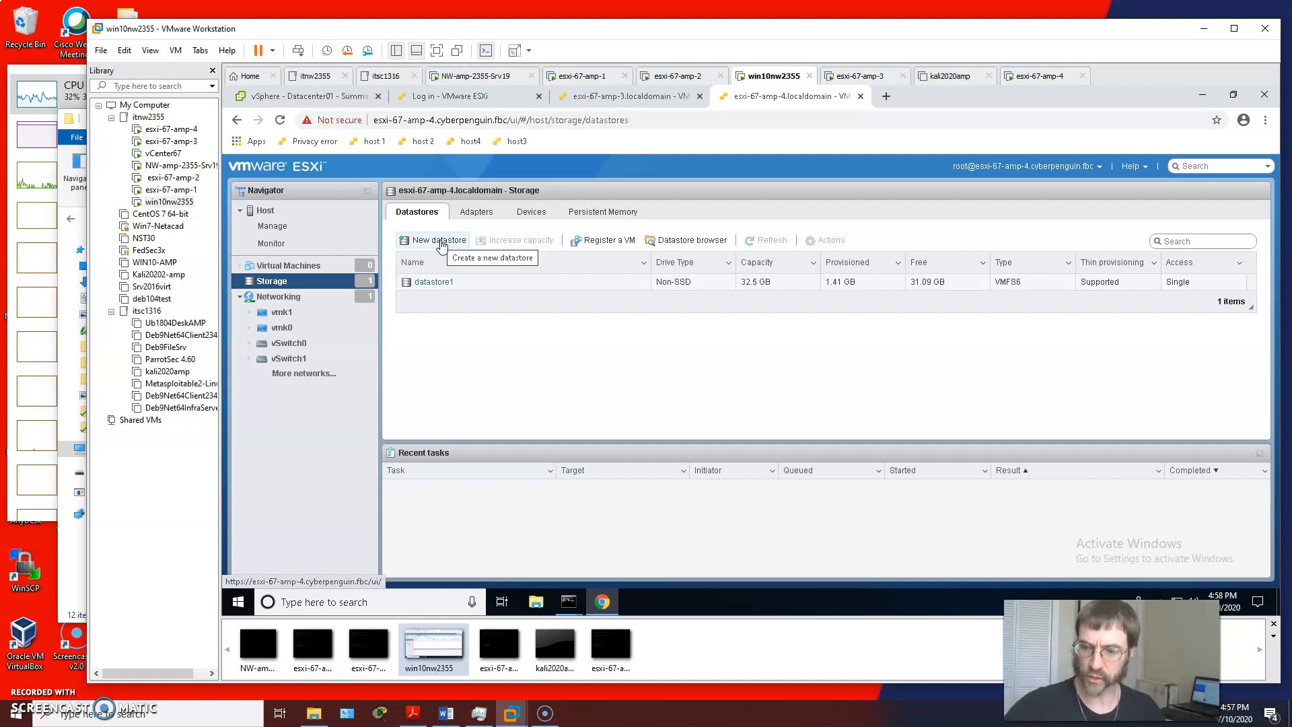
left_click(441, 243)
left_click(652, 349)
left_click(925, 530)
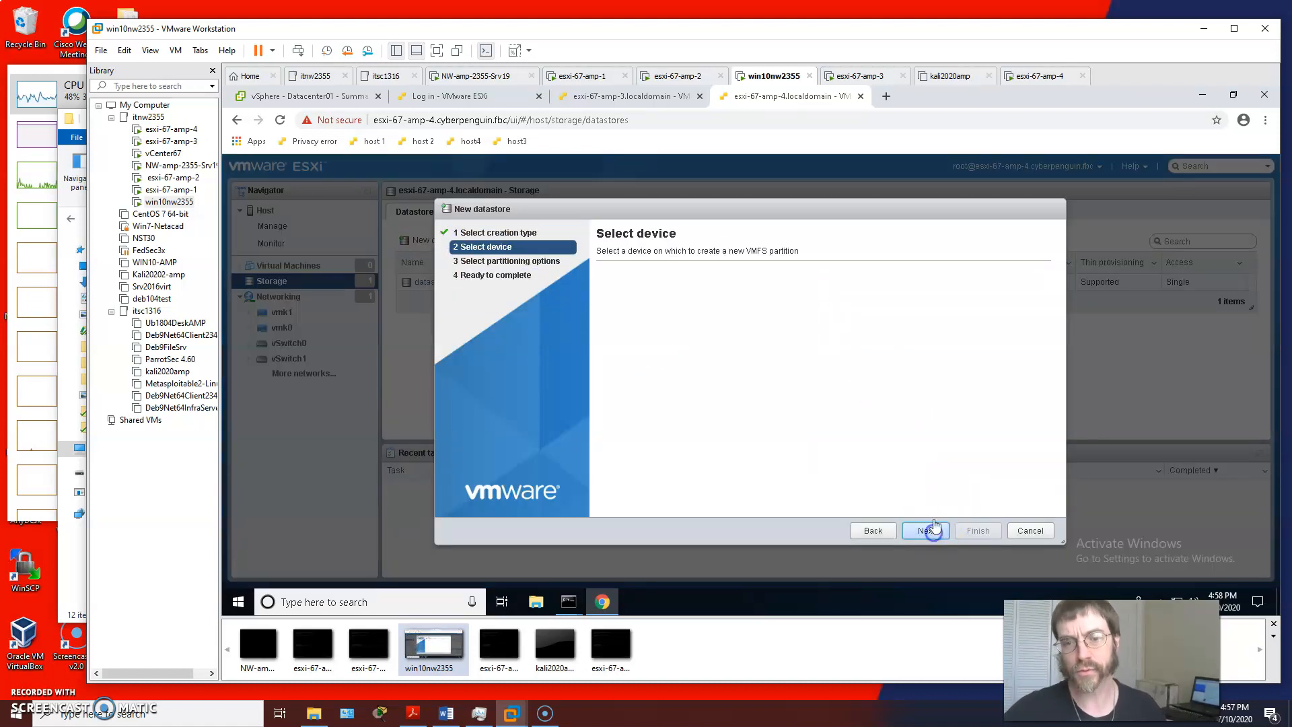
left_click(724, 297)
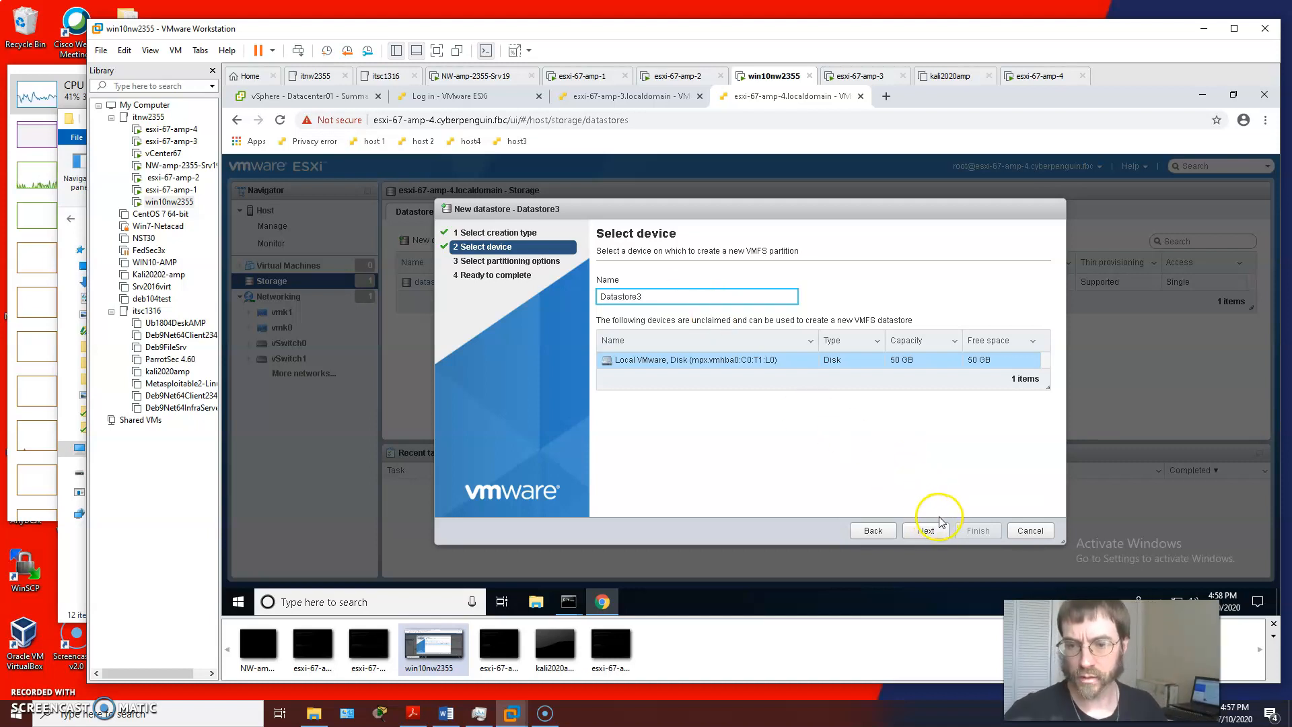
left_click(927, 531)
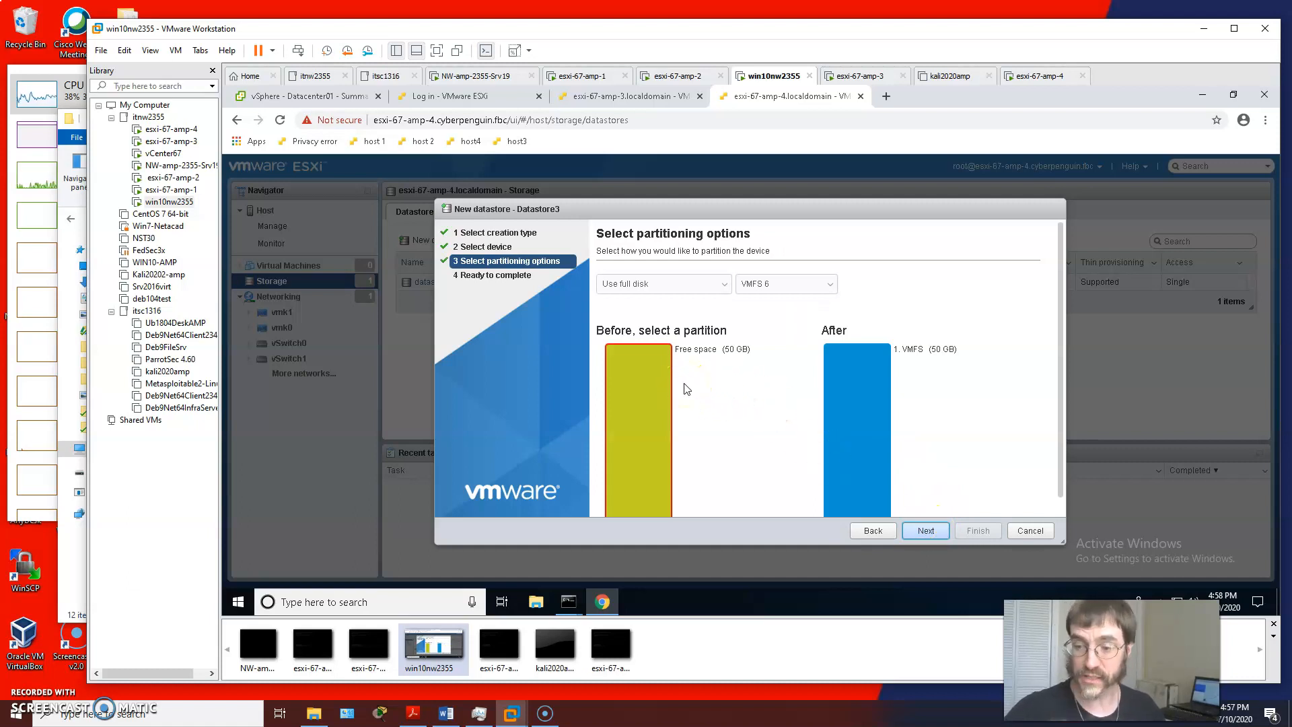
Accept full-disk VMFS 6 partitioning for Datastore3 on esxi-67-amp-4 and finish creating it, agreeing to erase the disk.
left_click(927, 531)
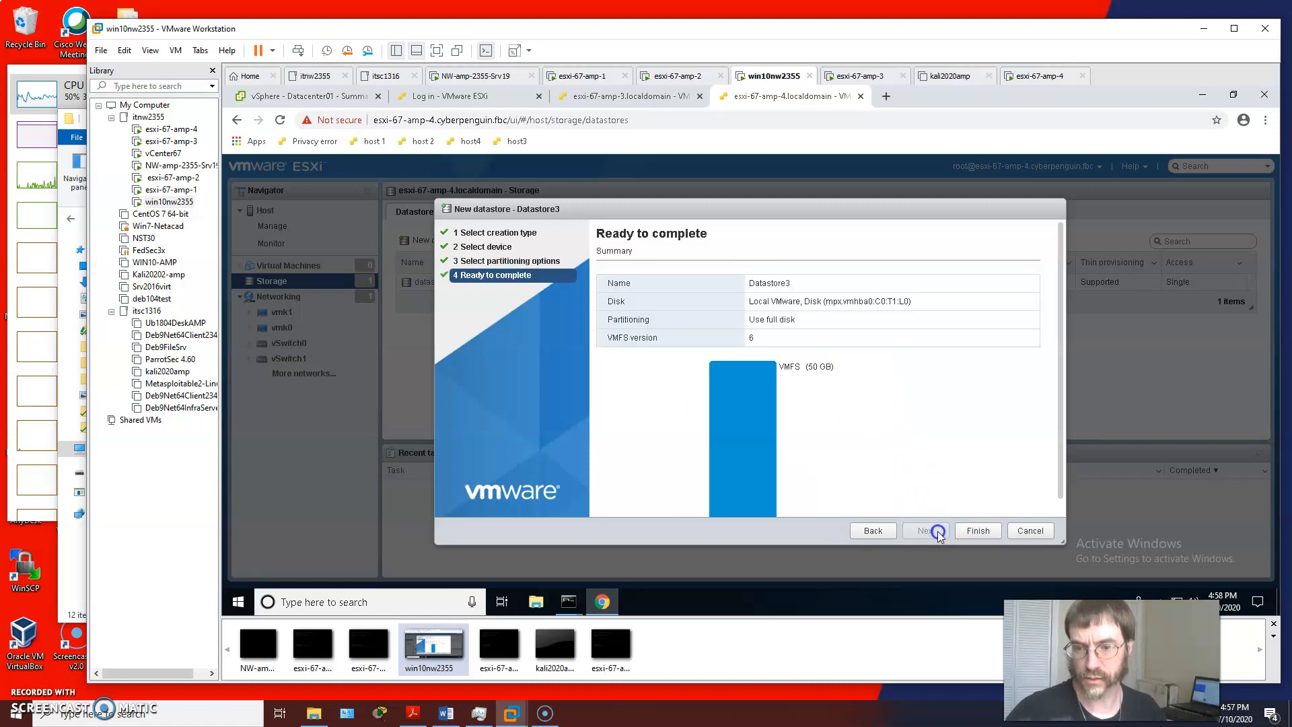
left_click(987, 530)
left_click(868, 427)
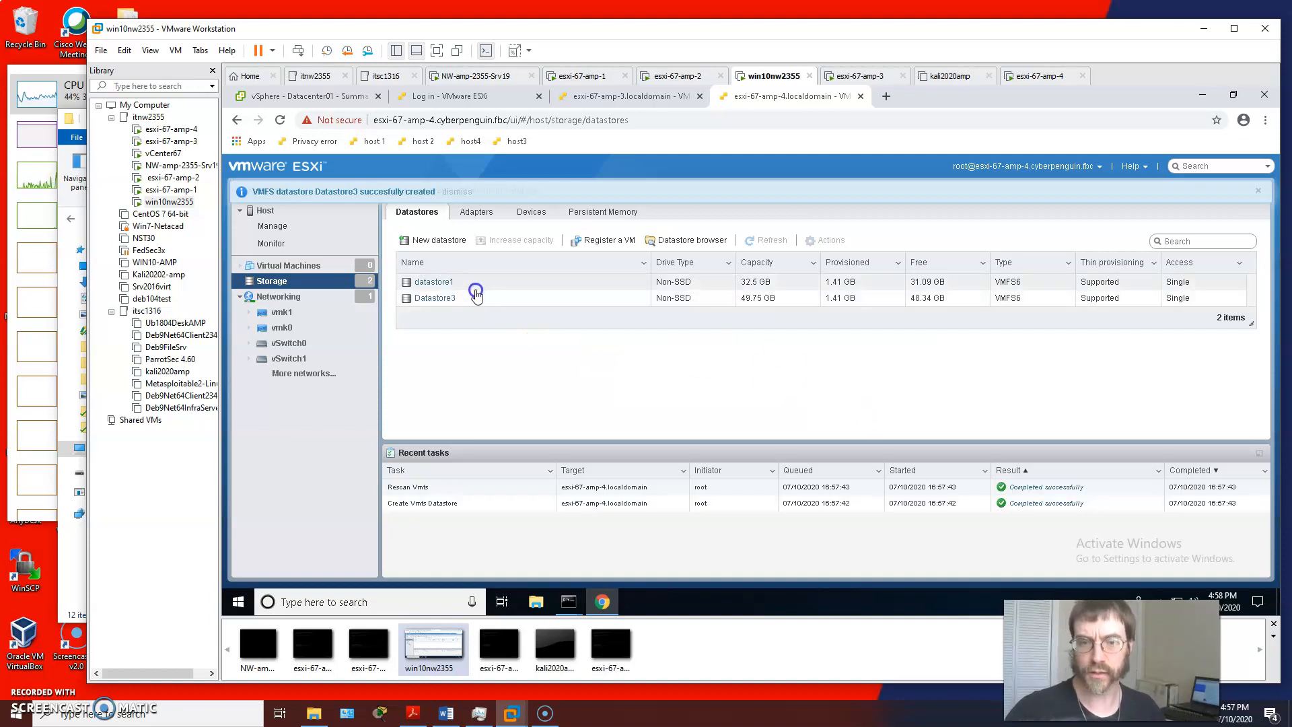
Open the host page of esxi-67-amp-4 and review the recent tasks on esxi-67-amp-3.
left_click(414, 188)
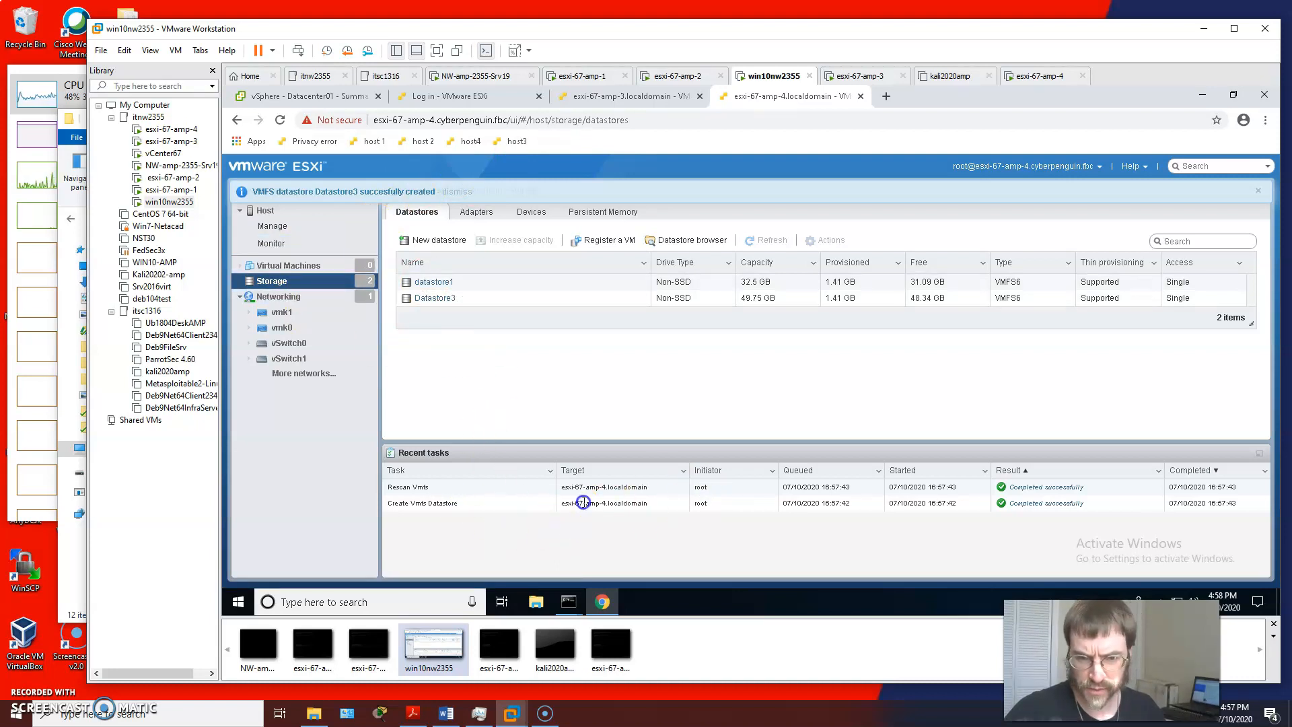
left_click(270, 210)
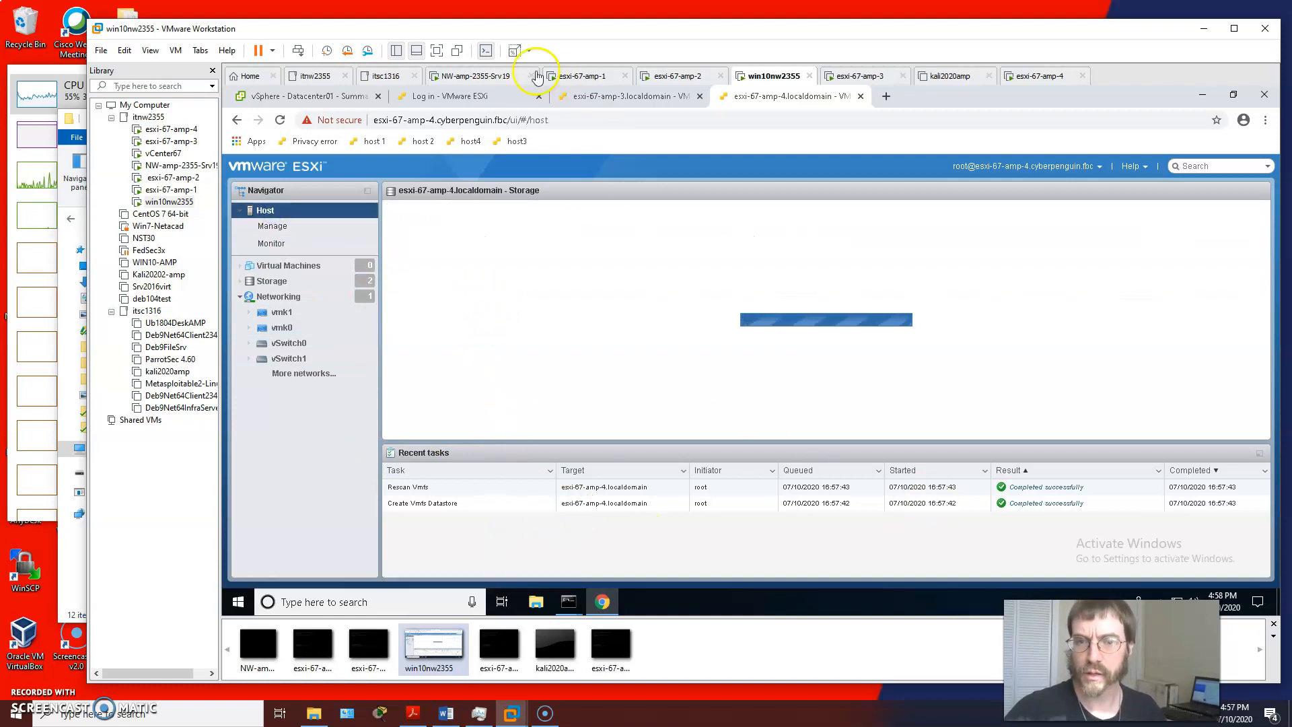
left_click(601, 99)
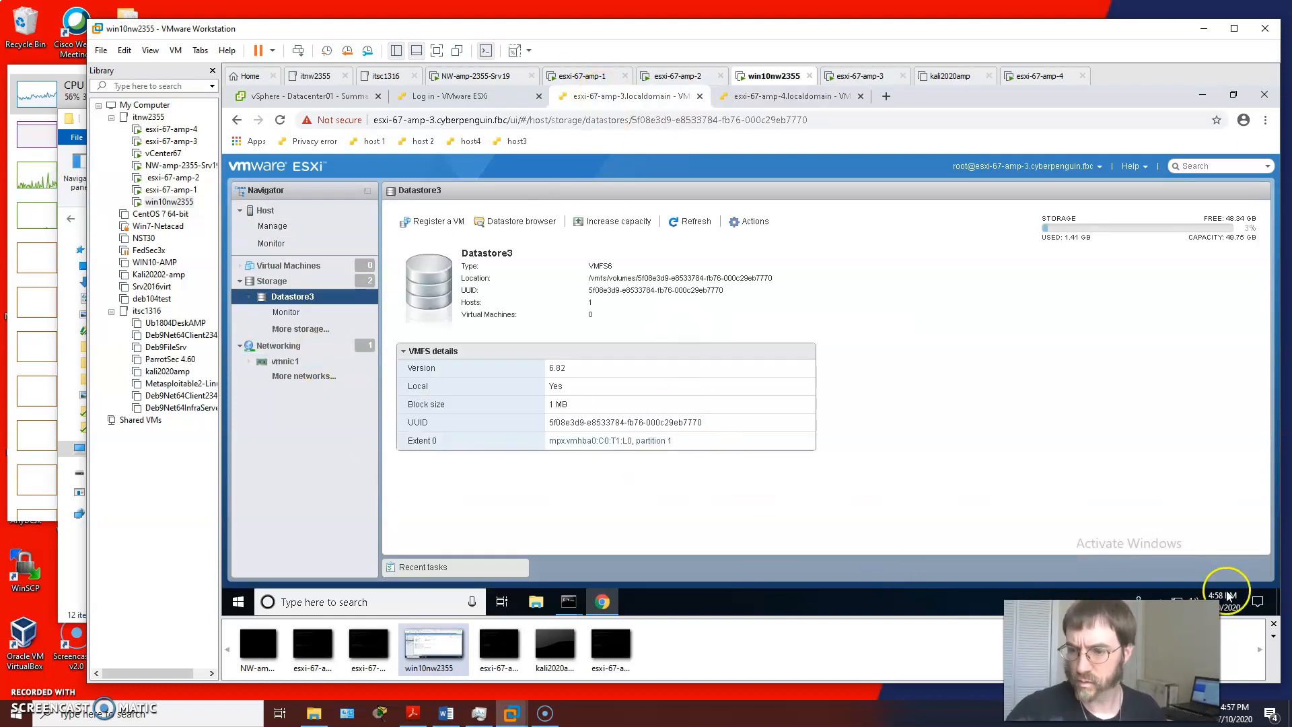
left_click(475, 565)
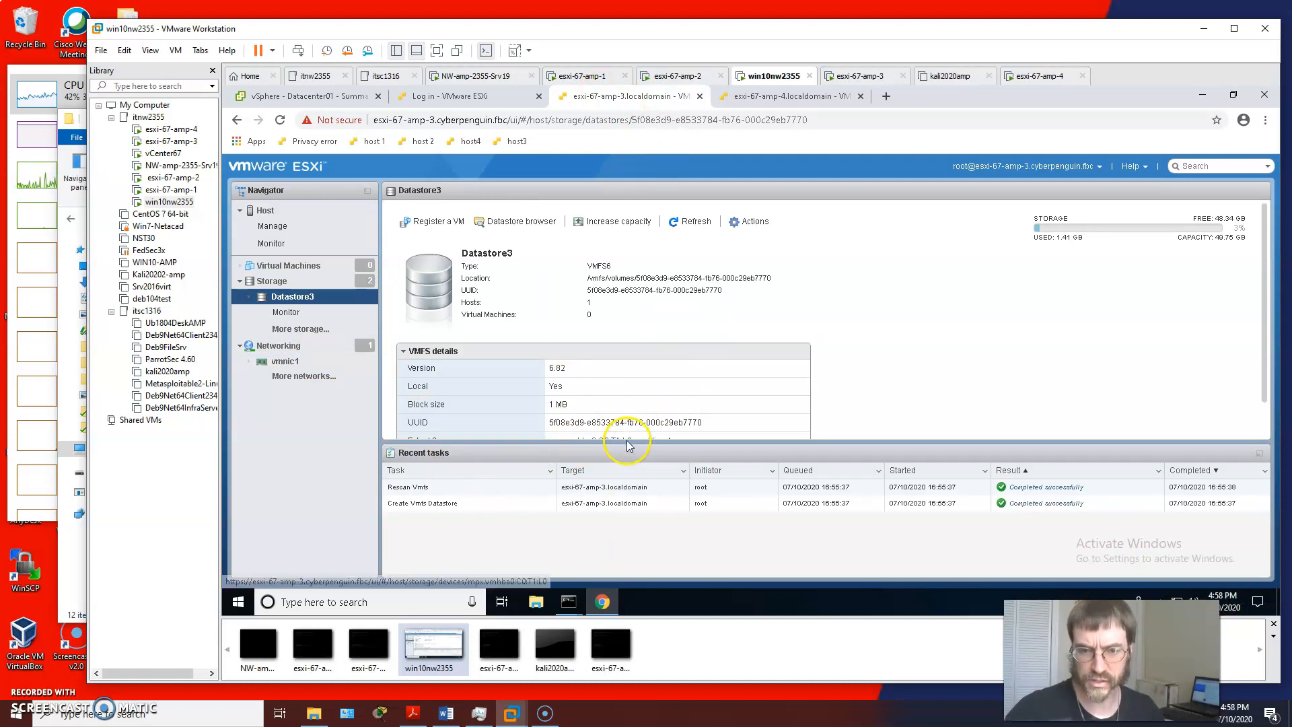
left_click(725, 463)
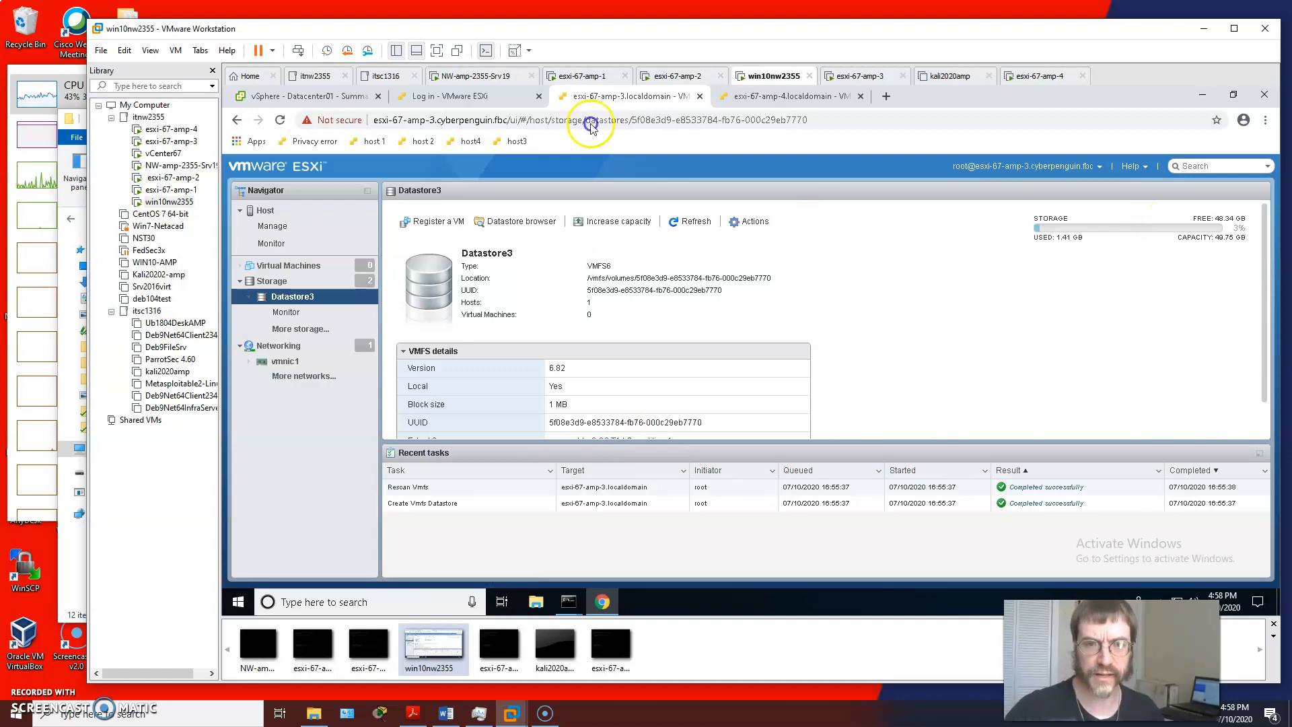
In the vSphere Client, list the datastores of host 10.13.37.10 and open the summary of Datastore150.
left_click(452, 101)
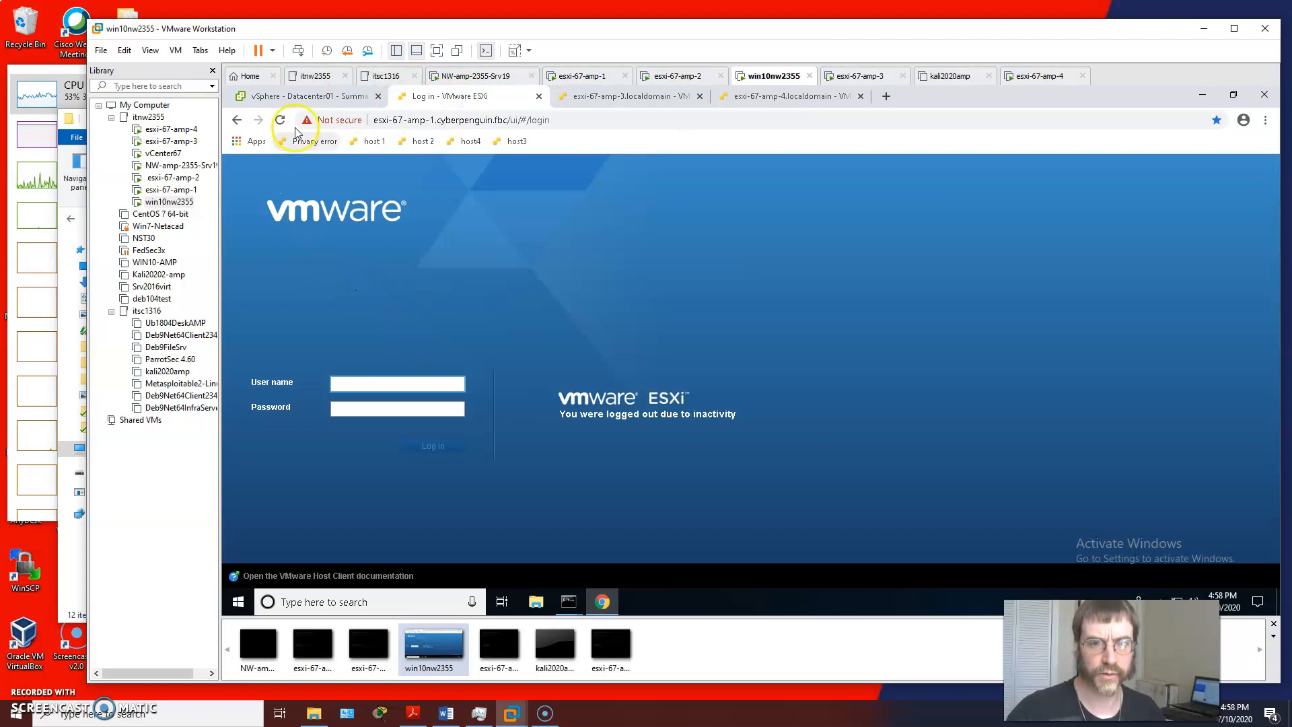
left_click(294, 101)
left_click(276, 300)
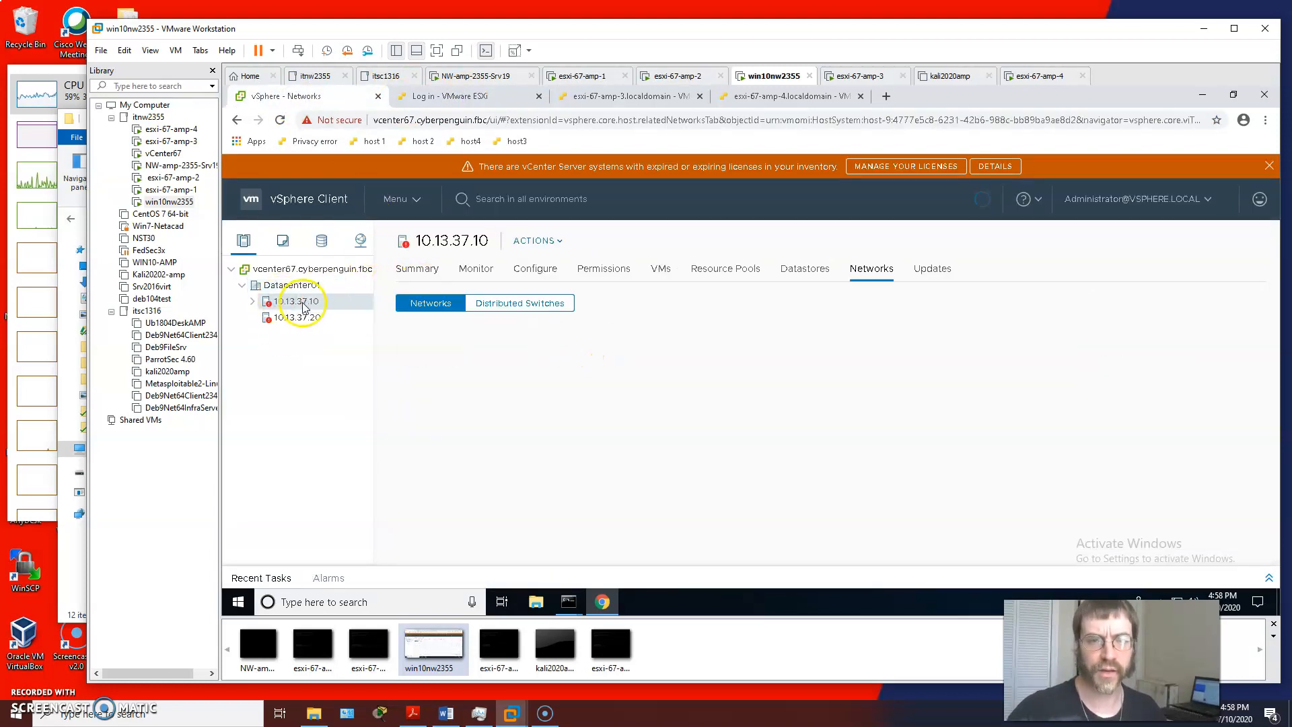
left_click(795, 268)
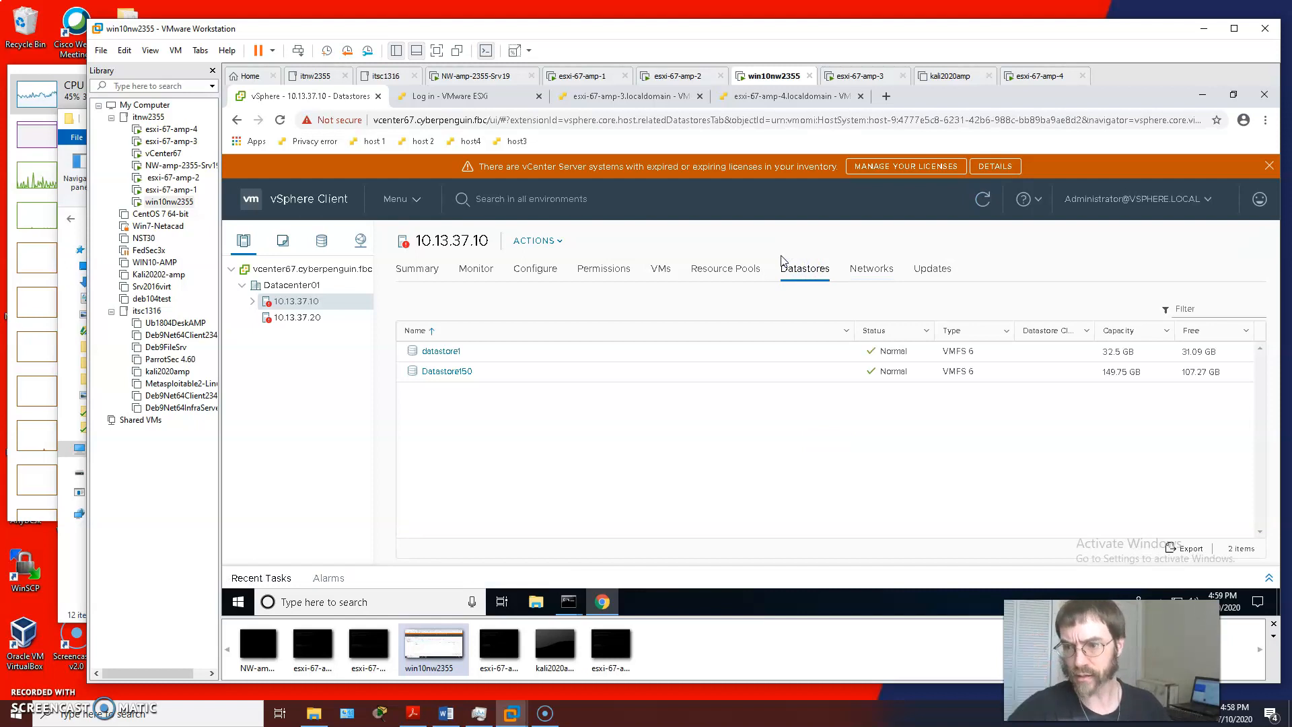
left_click(455, 373)
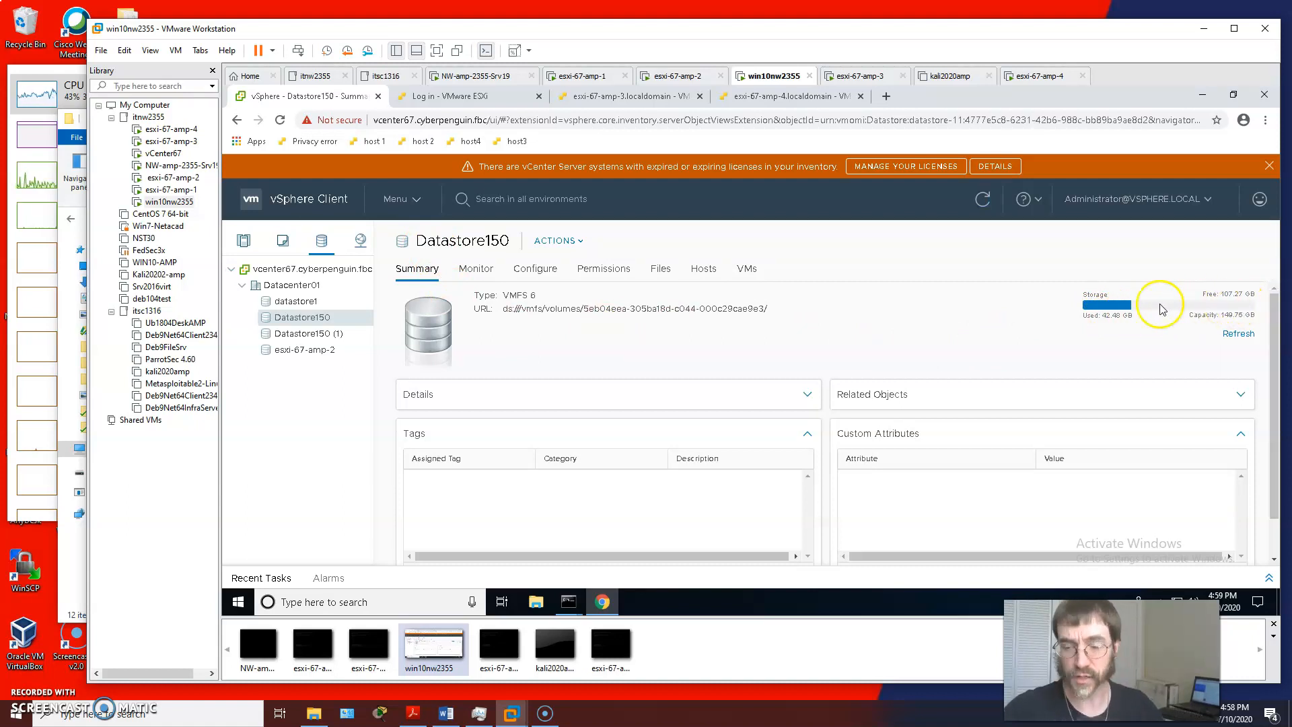
Compare the summaries of the other datastores in Datacenter01, including datastore1, Datastore150 (1) and esxi-67-amp-2, and return to the hosts inventory.
left_click(304, 336)
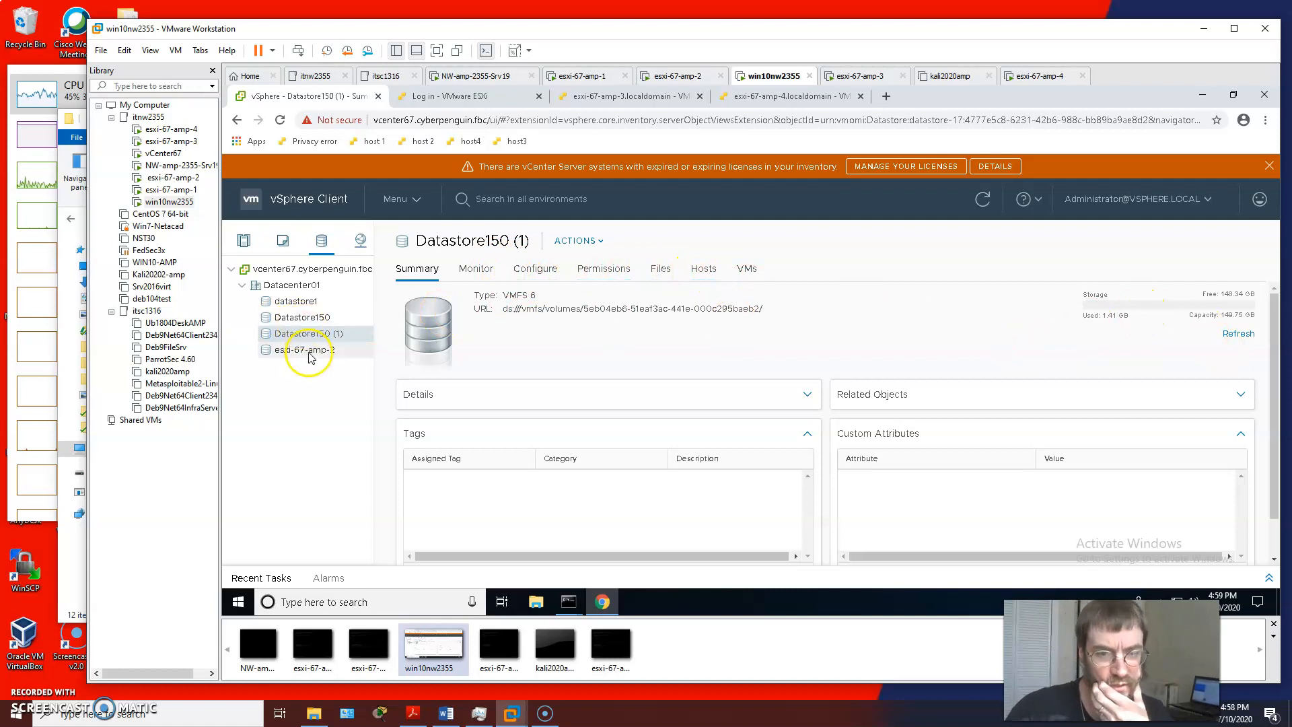
key("Down")
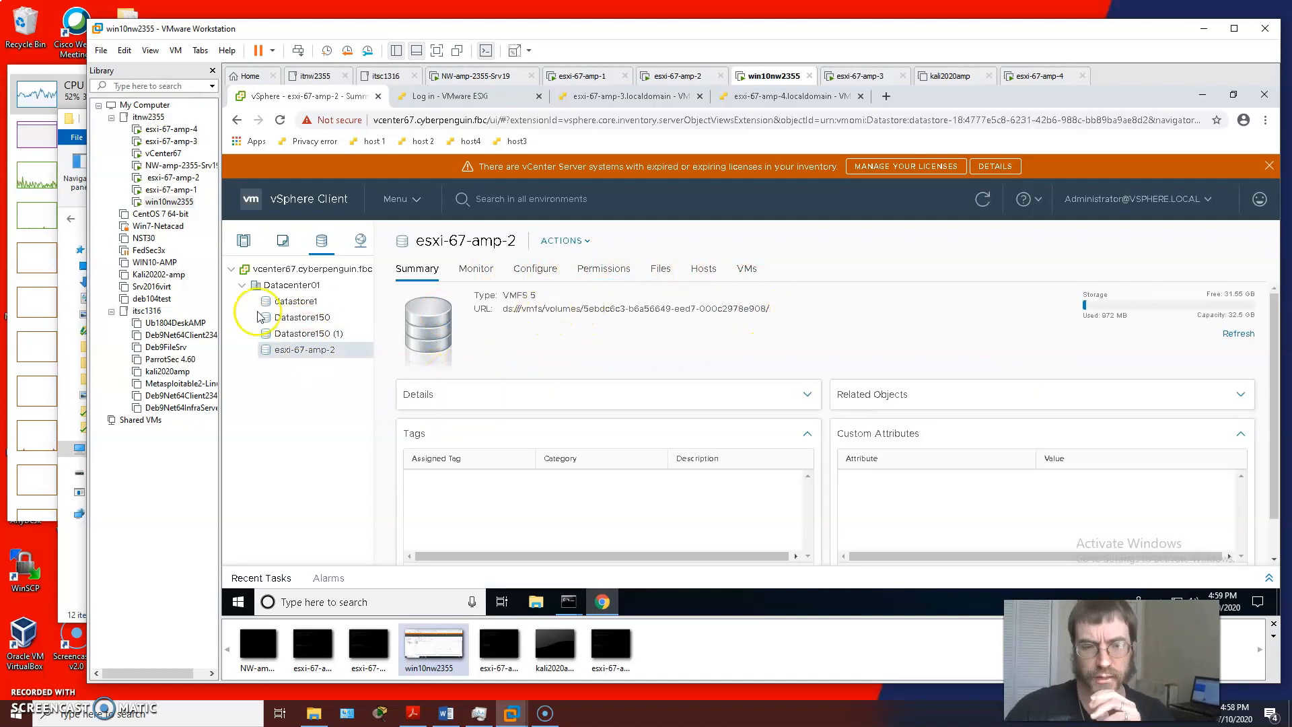
left_click(323, 337)
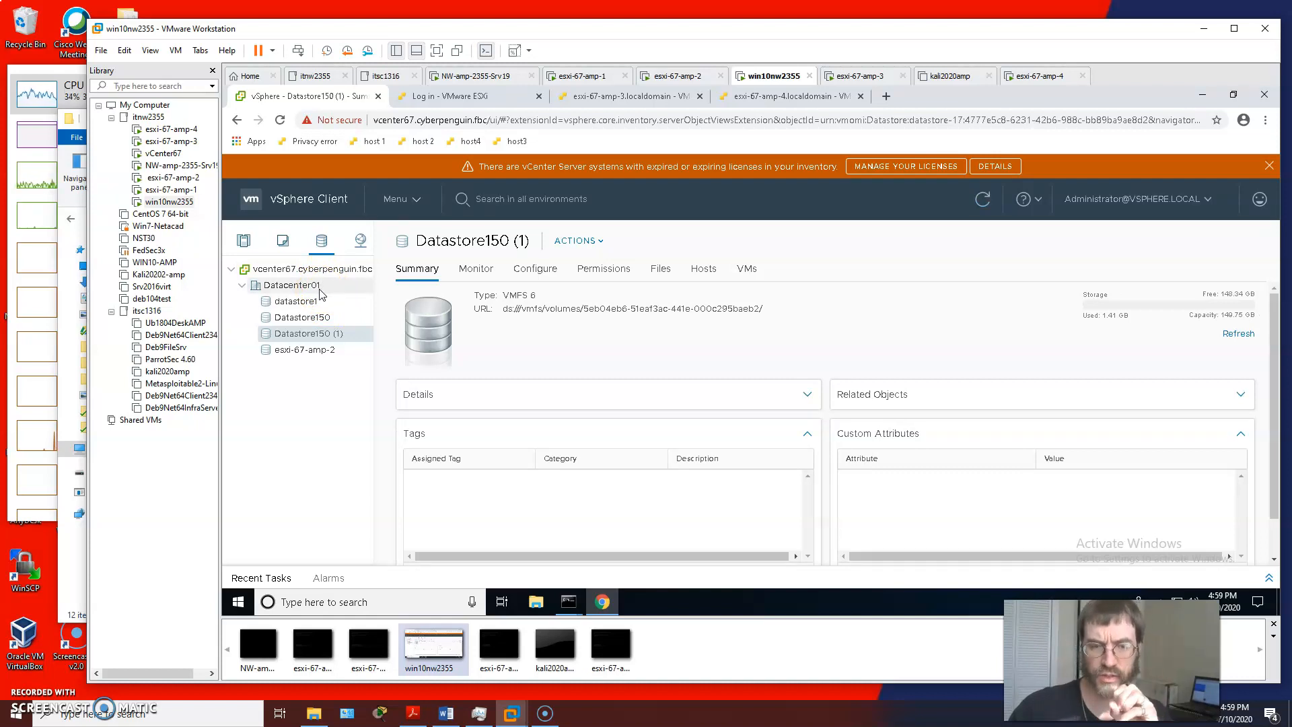
left_click(317, 321)
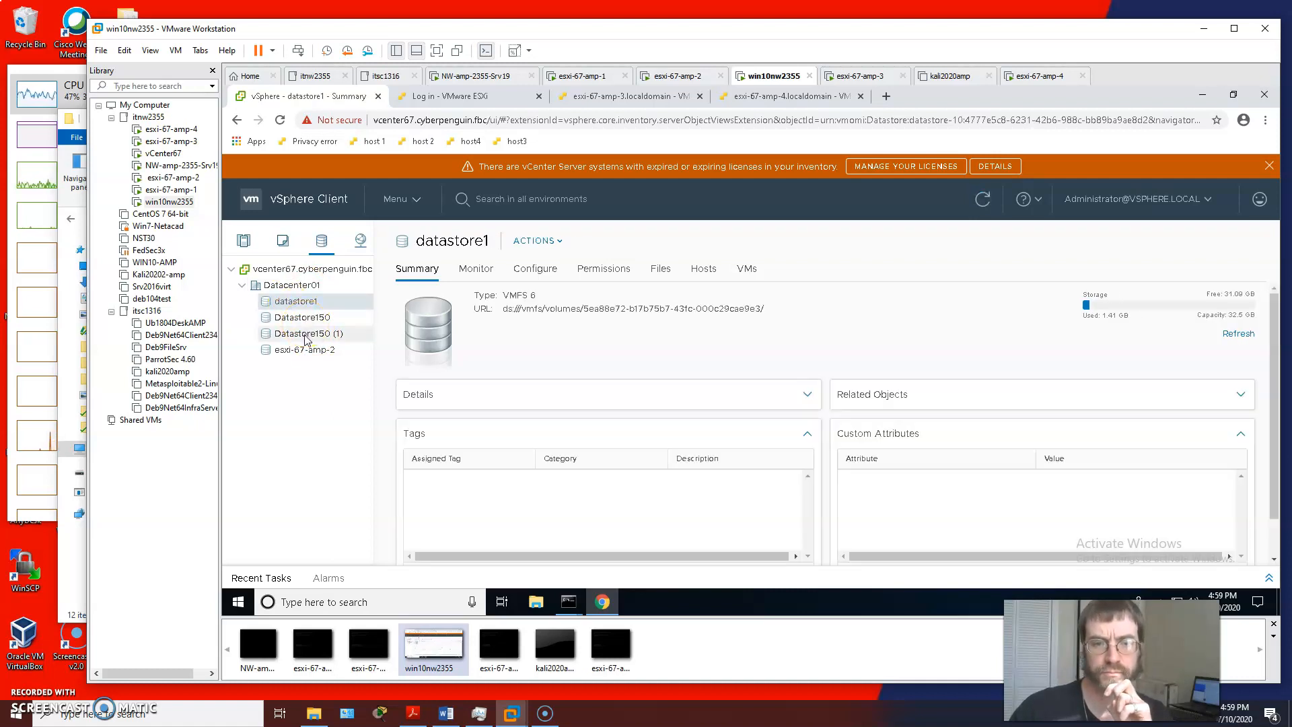
left_click(306, 334)
left_click(305, 349)
left_click(251, 244)
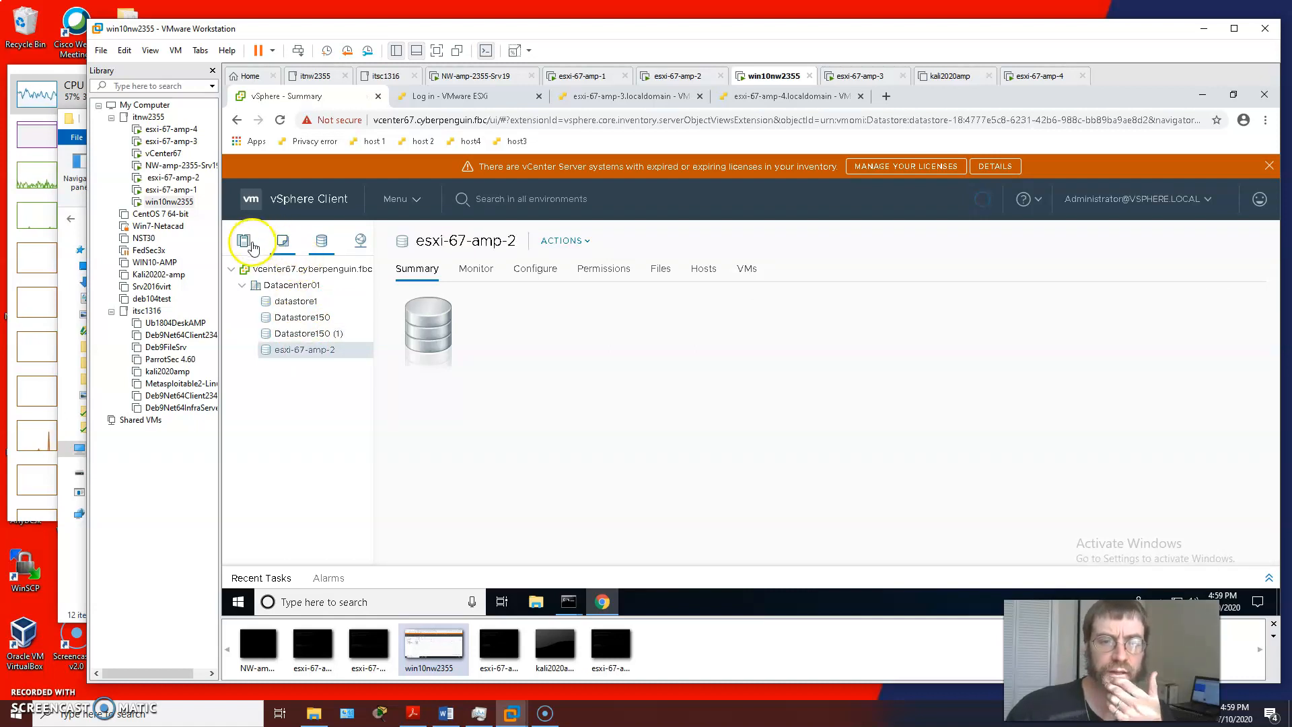